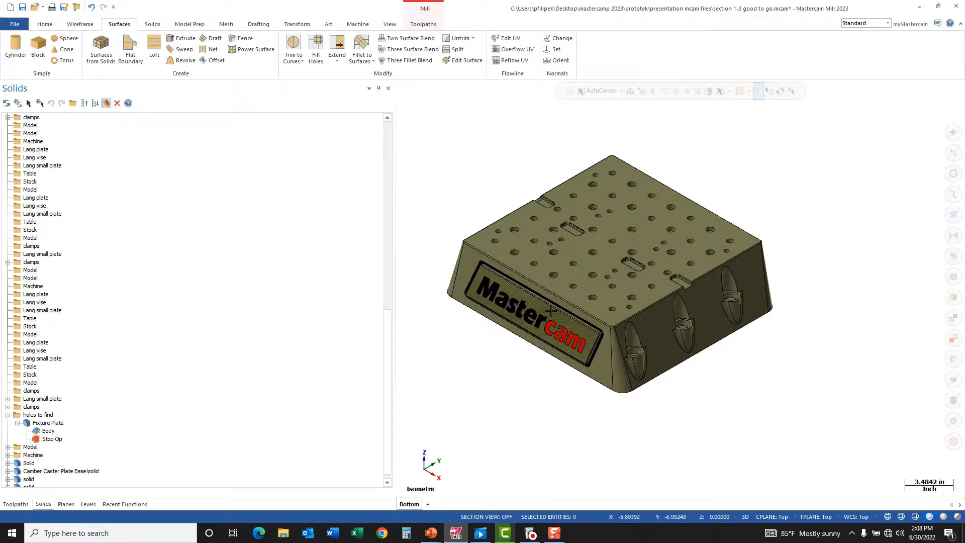
Start Find Holes and accept the fixture plate solid as the body to search.
{"action": "scroll", "coordinate": [580, 287], "scroll_direction": "up", "scroll_amount": 4}
{"action": "middle_click_drag", "start_coordinate": [579, 288], "coordinate": [656, 345]}
{"action": "scroll", "coordinate": [554, 340], "scroll_direction": "down", "scroll_amount": 3}
{"action": "scroll", "coordinate": [683, 366], "scroll_direction": "down", "scroll_amount": 2}
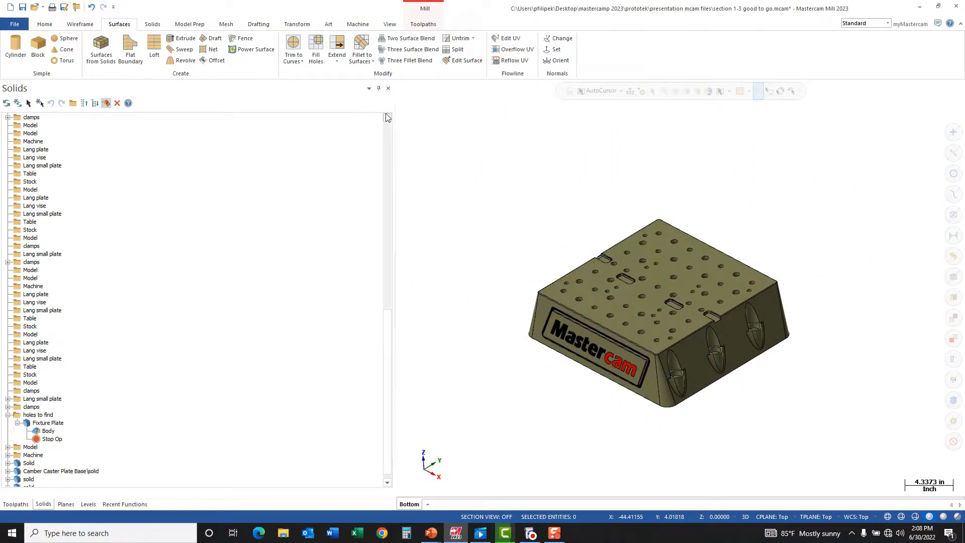
{"action": "left_click", "coordinate": [186, 26]}
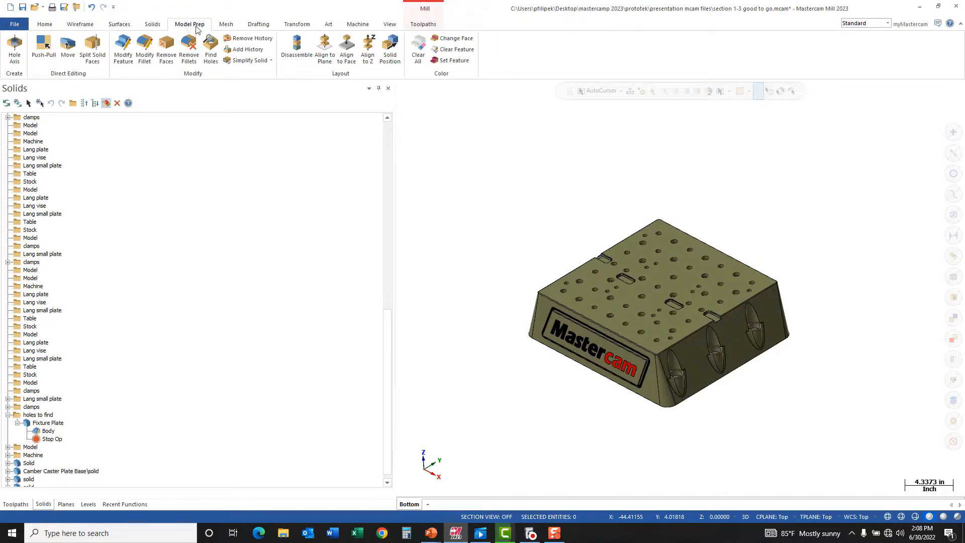
{"action": "left_click", "coordinate": [212, 64]}
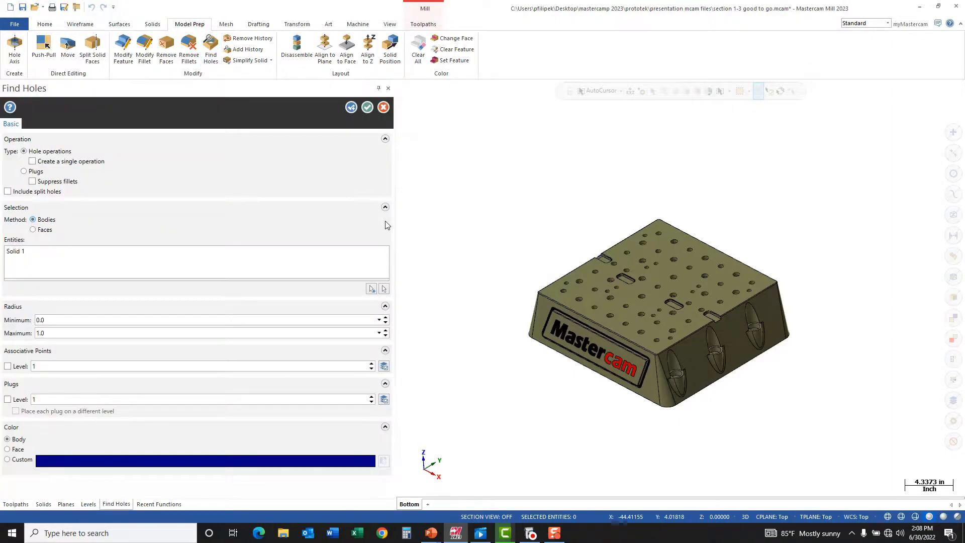
{"action": "left_click", "coordinate": [384, 289]}
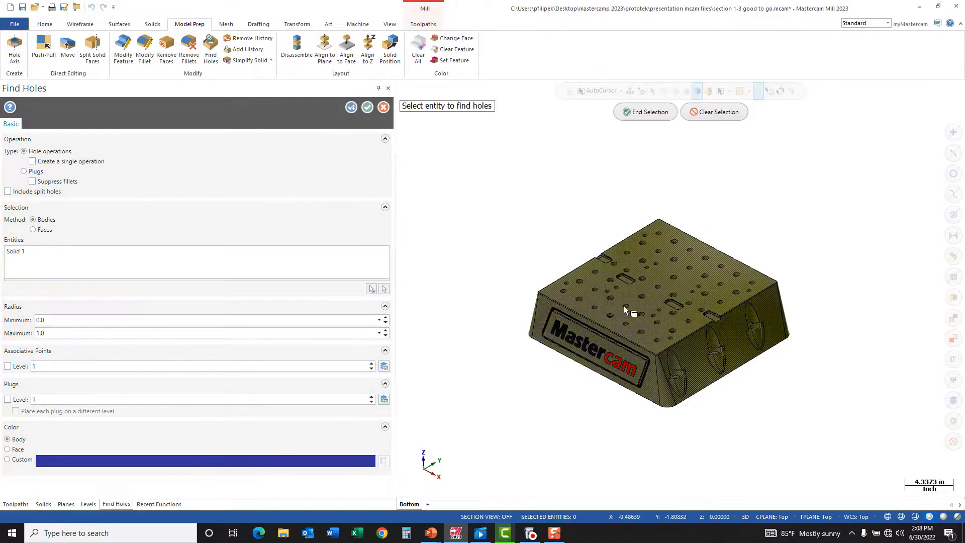
{"action": "left_click", "coordinate": [648, 112]}
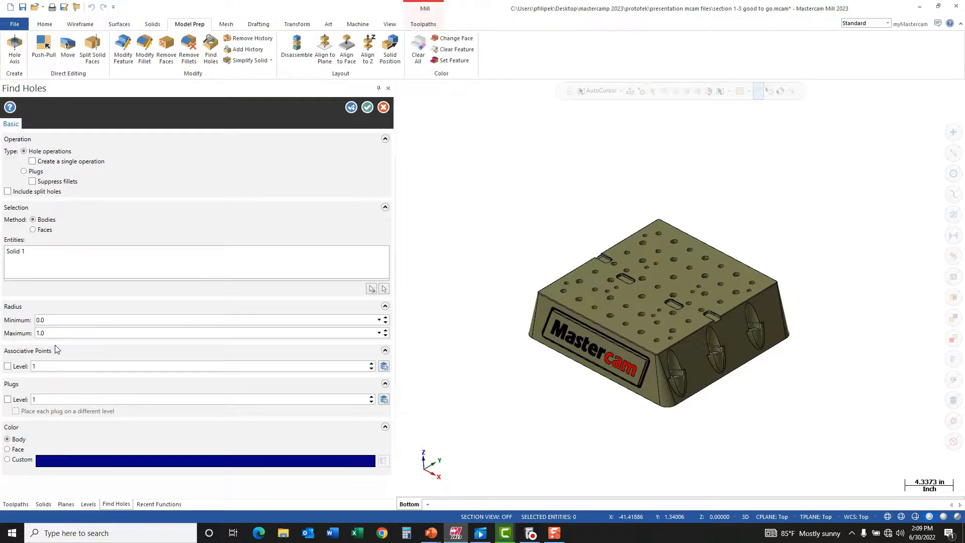
Create the detected hole operations with associative points on level 1000 and plugs on level 2000.
{"action": "left_click", "coordinate": [8, 366]}
{"action": "left_click", "coordinate": [7, 399]}
{"action": "left_click", "coordinate": [31, 366]}
{"action": "type", "text": "000"}
{"action": "key", "text": "Tab"}
{"action": "type", "text": "2000"}
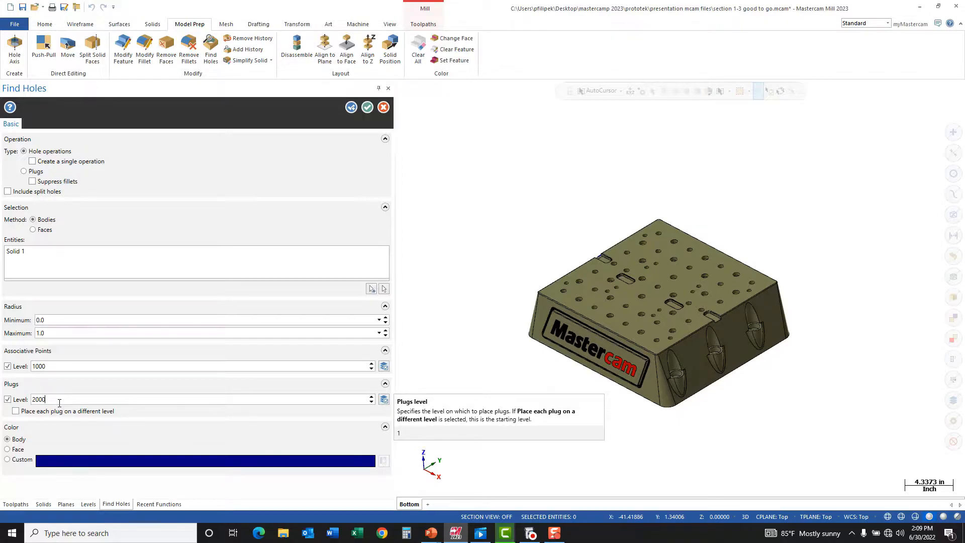
{"action": "left_click", "coordinate": [367, 108]}
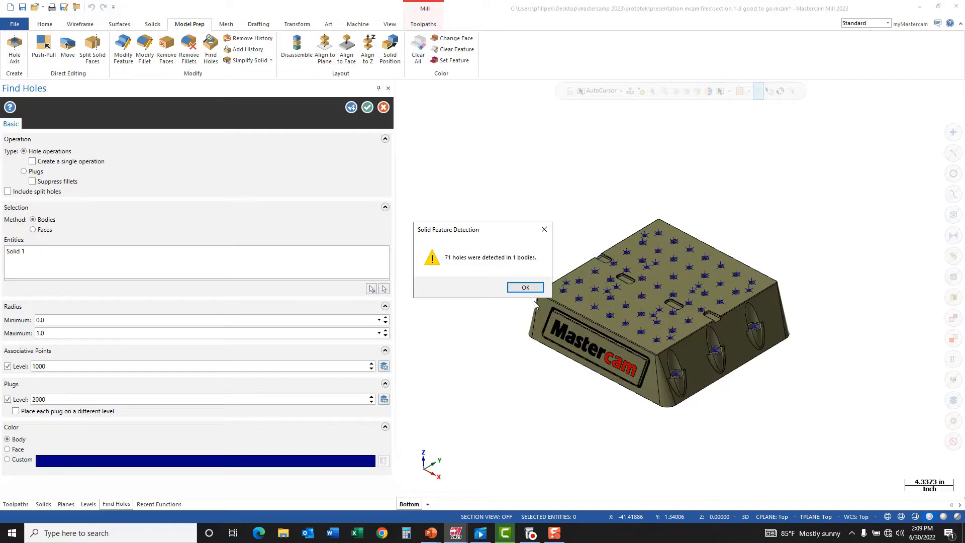
{"action": "left_click", "coordinate": [526, 287]}
Examine the hole operations listed in the fixture plate's history and locate a Counterbore Ø 0.315 hole on the model.
{"action": "scroll", "coordinate": [684, 308], "scroll_direction": "up", "scroll_amount": 5}
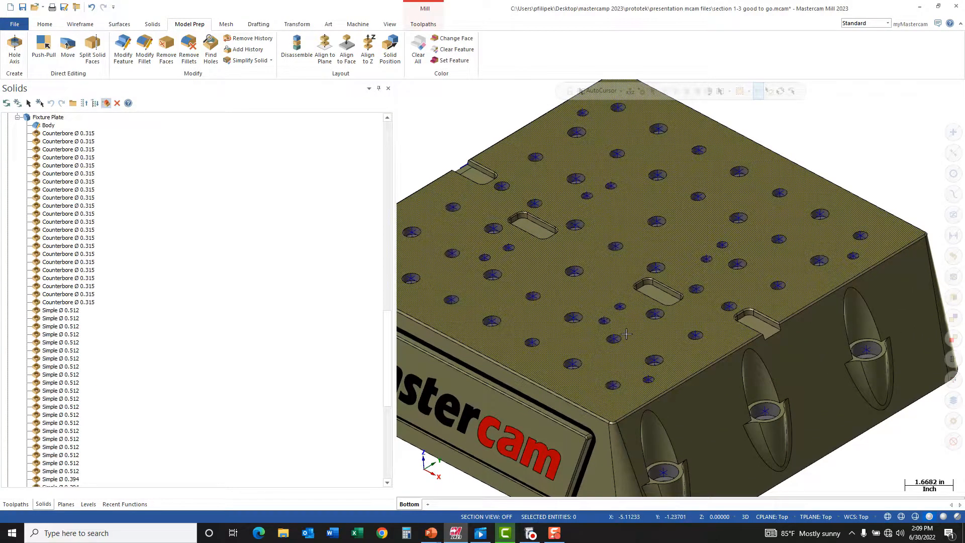
{"action": "scroll", "coordinate": [640, 334], "scroll_direction": "down", "scroll_amount": 3}
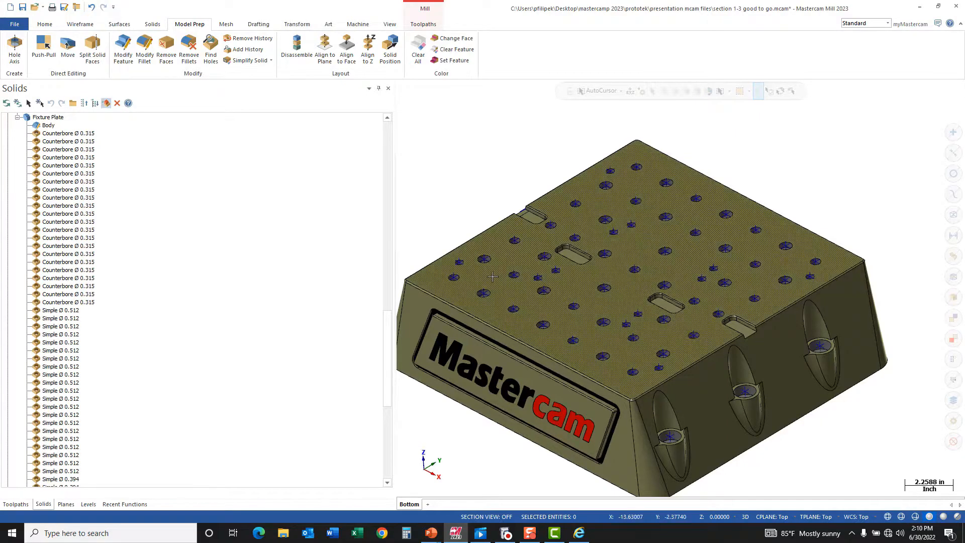
{"action": "scroll", "coordinate": [119, 391], "scroll_direction": "down", "scroll_amount": 10}
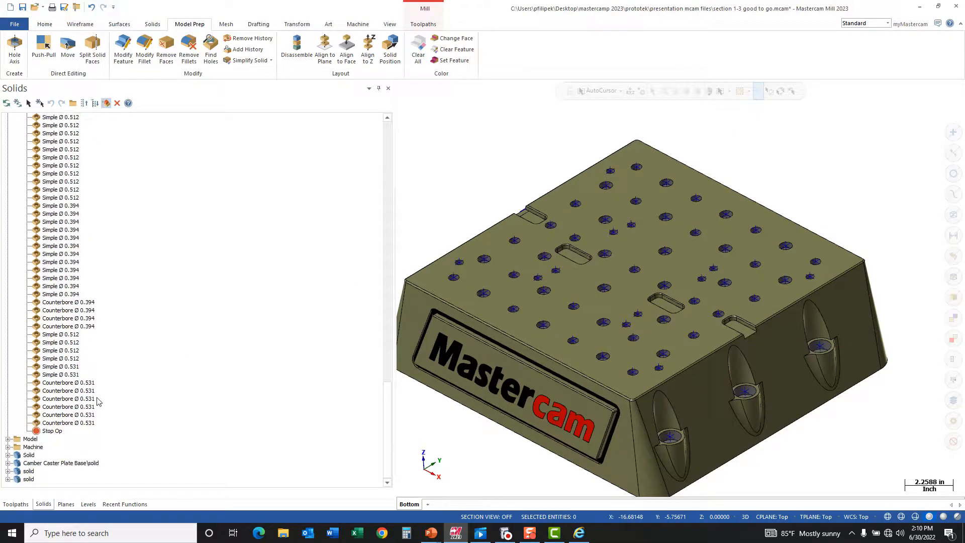
{"action": "scroll", "coordinate": [81, 422], "scroll_direction": "up", "scroll_amount": 6}
{"action": "scroll", "coordinate": [81, 422], "scroll_direction": "up", "scroll_amount": 11}
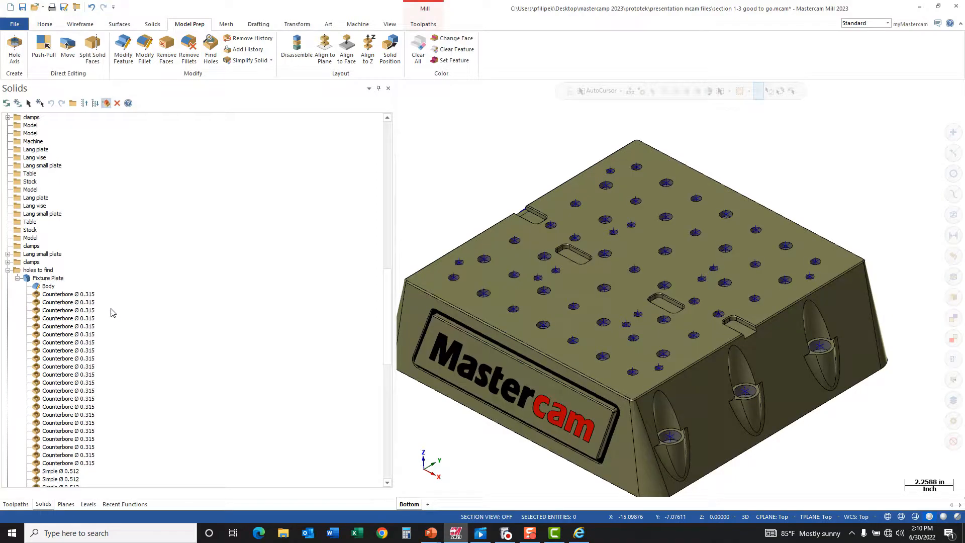
{"action": "scroll", "coordinate": [115, 313], "scroll_direction": "down", "scroll_amount": 3}
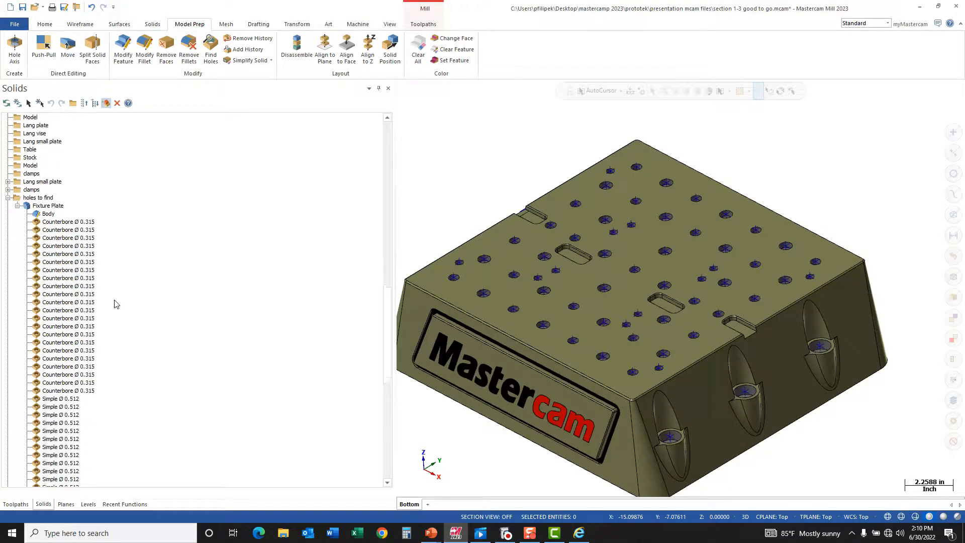
{"action": "scroll", "coordinate": [113, 335], "scroll_direction": "down", "scroll_amount": 2}
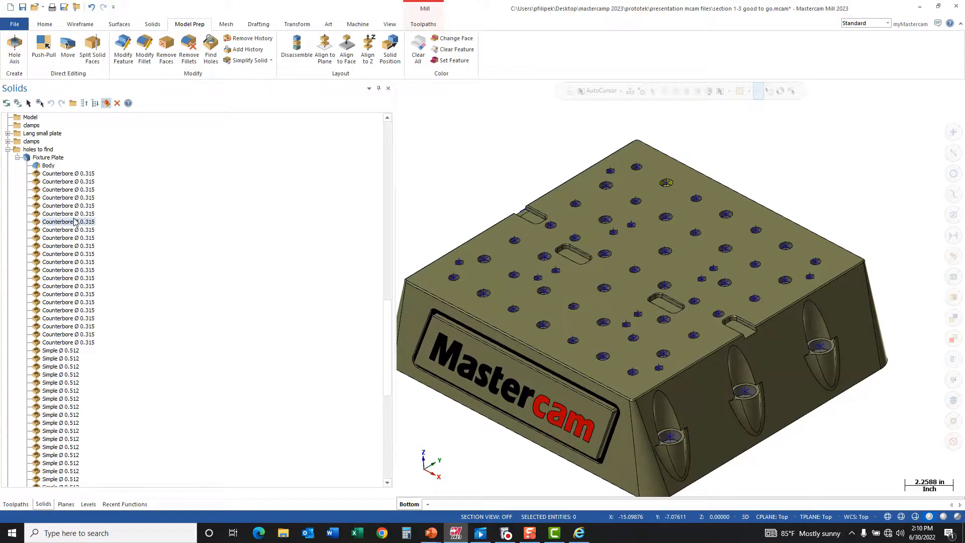
{"action": "scroll", "coordinate": [653, 242], "scroll_direction": "up", "scroll_amount": 5}
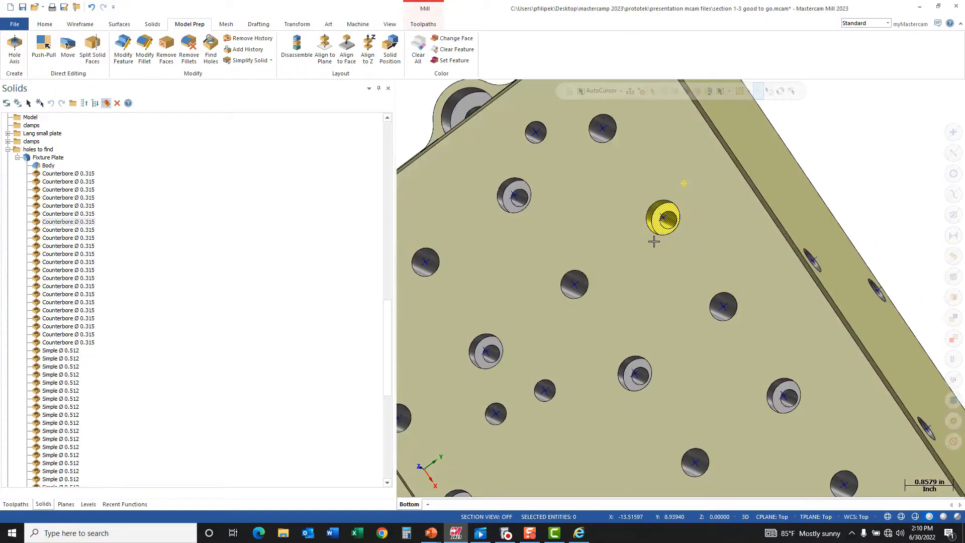
{"action": "middle_click_drag", "start_coordinate": [654, 242], "coordinate": [692, 202]}
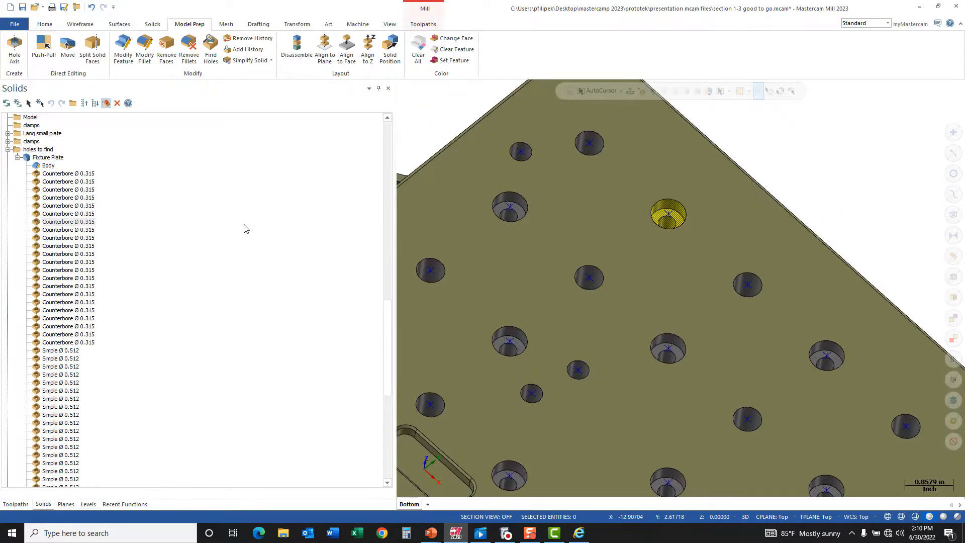
Review the hole parameters of one Counterbore Ø 0.315 operation and close them without changes.
{"action": "left_click", "coordinate": [69, 224]}
{"action": "double_click", "coordinate": [69, 226]}
{"action": "left_click", "coordinate": [183, 236]}
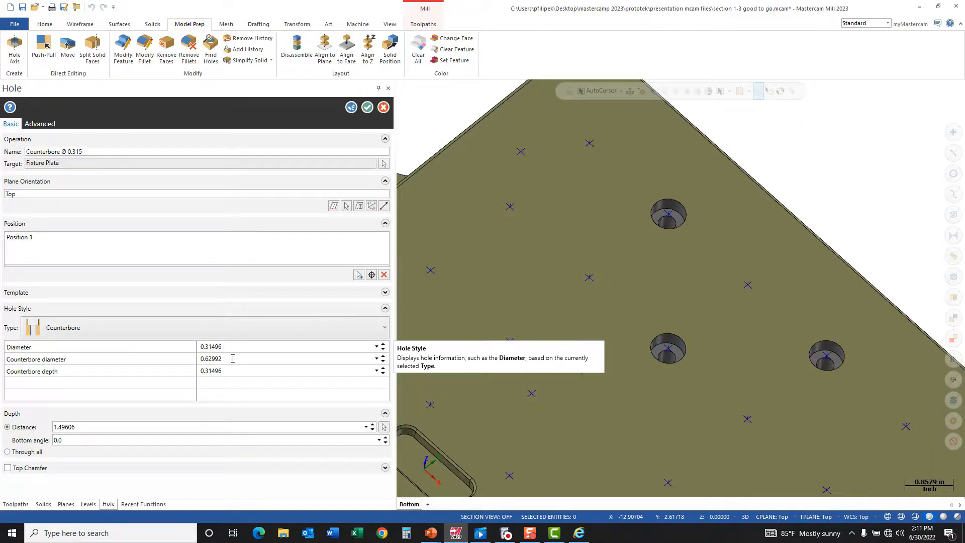
{"action": "left_click", "coordinate": [384, 107]}
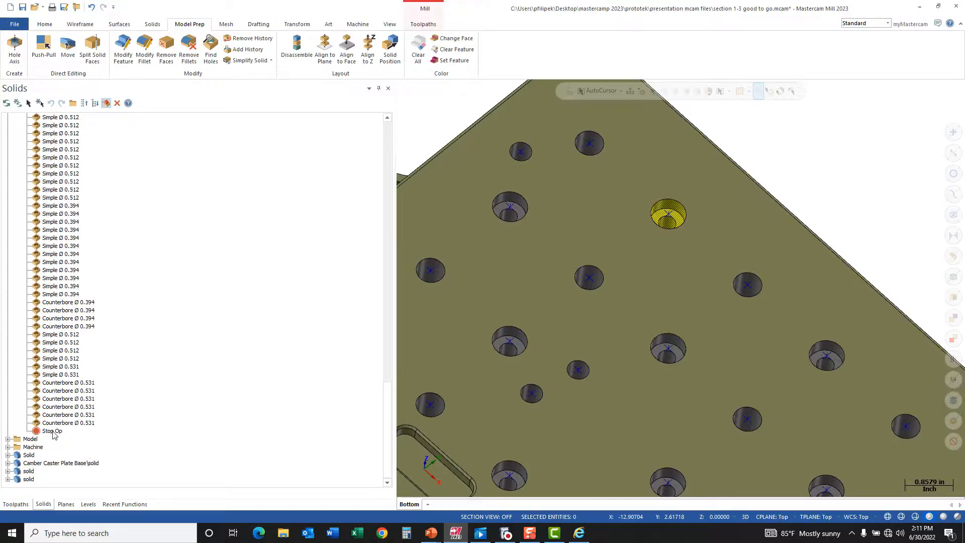
Move the fixture plate's Stop Op below the eighth Counterbore Ø 0.315, and on to just below the fourth Simple Ø 0.512 operation.
{"action": "left_click_drag", "start_coordinate": [54, 434], "coordinate": [69, 229]}
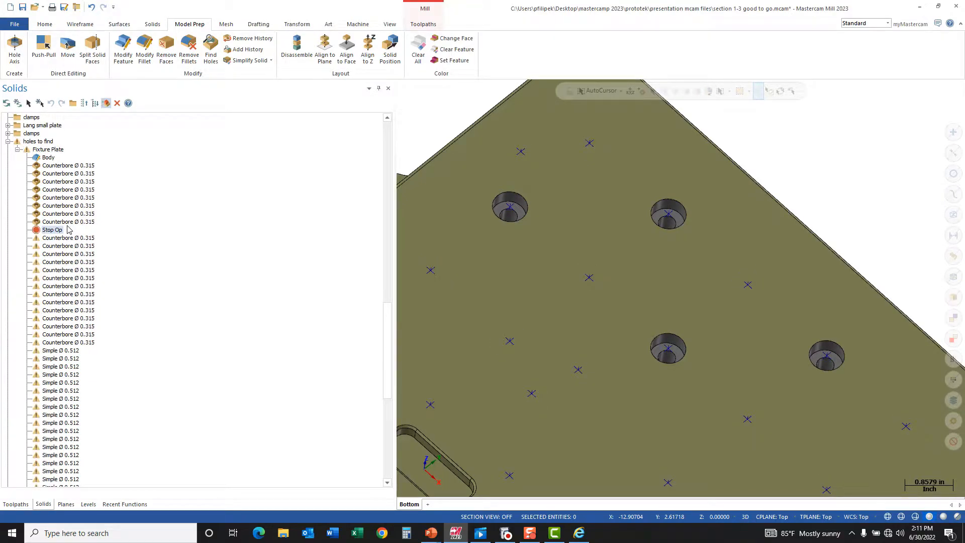
{"action": "scroll", "coordinate": [646, 274], "scroll_direction": "down", "scroll_amount": 5}
{"action": "scroll", "coordinate": [772, 267], "scroll_direction": "down", "scroll_amount": 1}
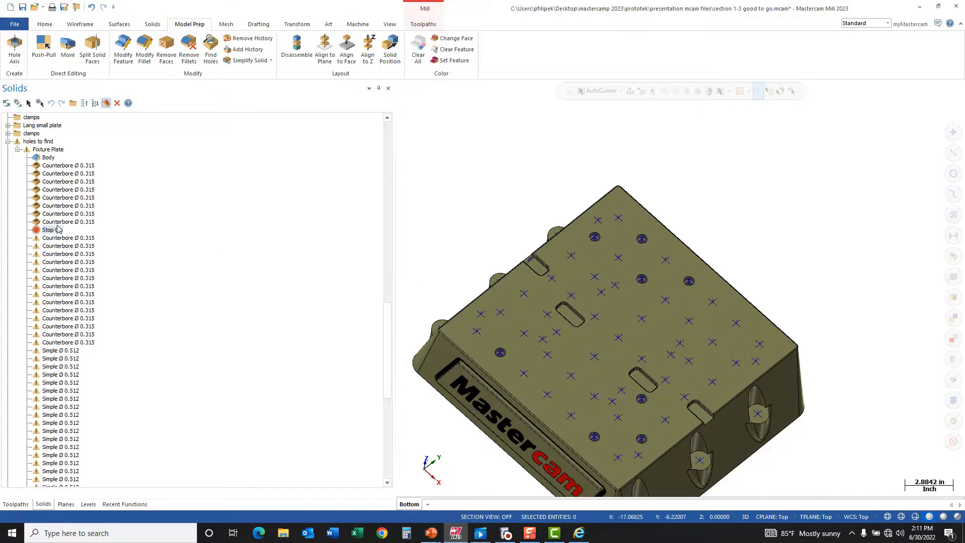
{"action": "left_click_drag", "start_coordinate": [66, 383], "coordinate": [95, 381]}
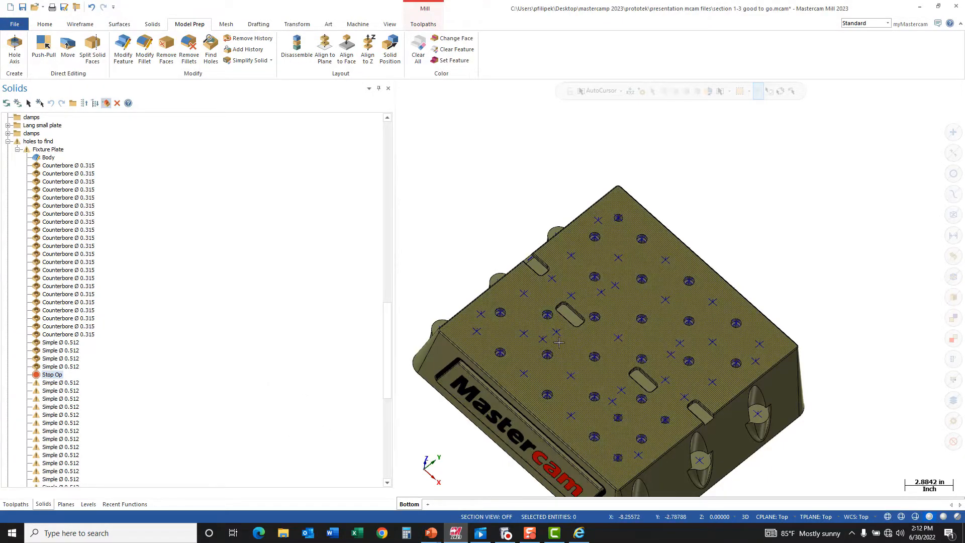
Remove the history from the rolled-back fixture plate solid.
{"action": "scroll", "coordinate": [552, 219], "scroll_direction": "down", "scroll_amount": 5}
{"action": "scroll", "coordinate": [609, 335], "scroll_direction": "up", "scroll_amount": 1}
{"action": "middle_click_drag", "start_coordinate": [610, 334], "coordinate": [595, 313]}
{"action": "scroll", "coordinate": [595, 313], "scroll_direction": "up", "scroll_amount": 5}
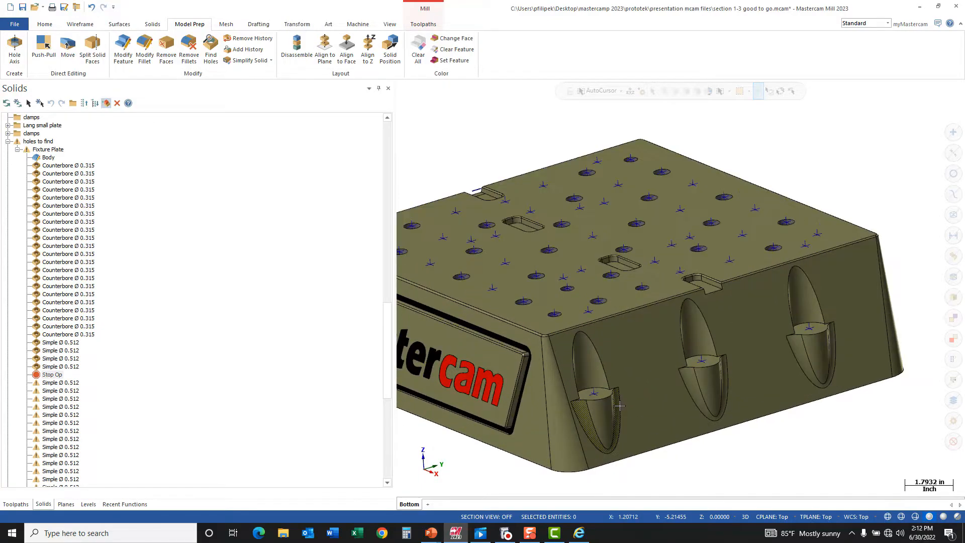
{"action": "left_click", "coordinate": [249, 38]}
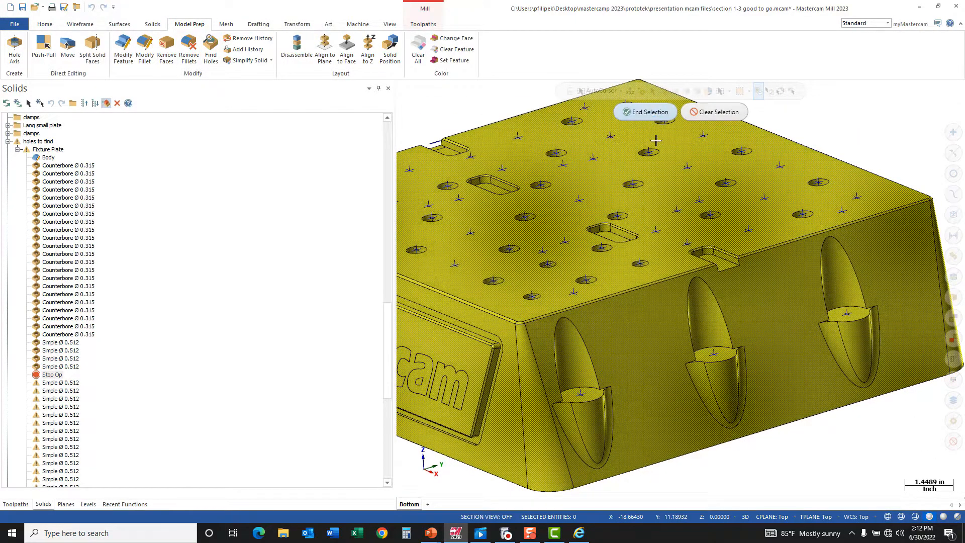
{"action": "left_click", "coordinate": [650, 113]}
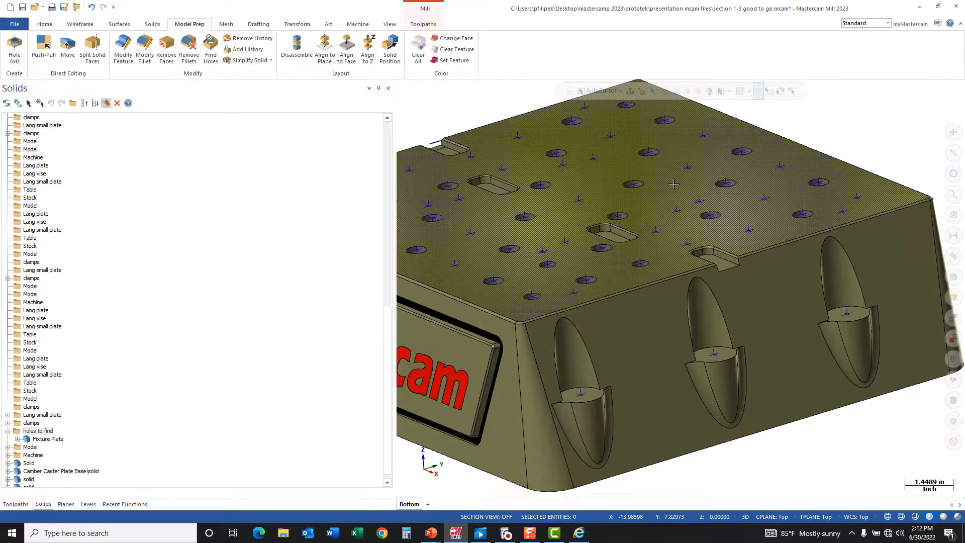
Try a Push-Pull fillet of about 0.21 in radius on the open slot's outer floor edge, and pull it back to nothing.
{"action": "left_click", "coordinate": [45, 56]}
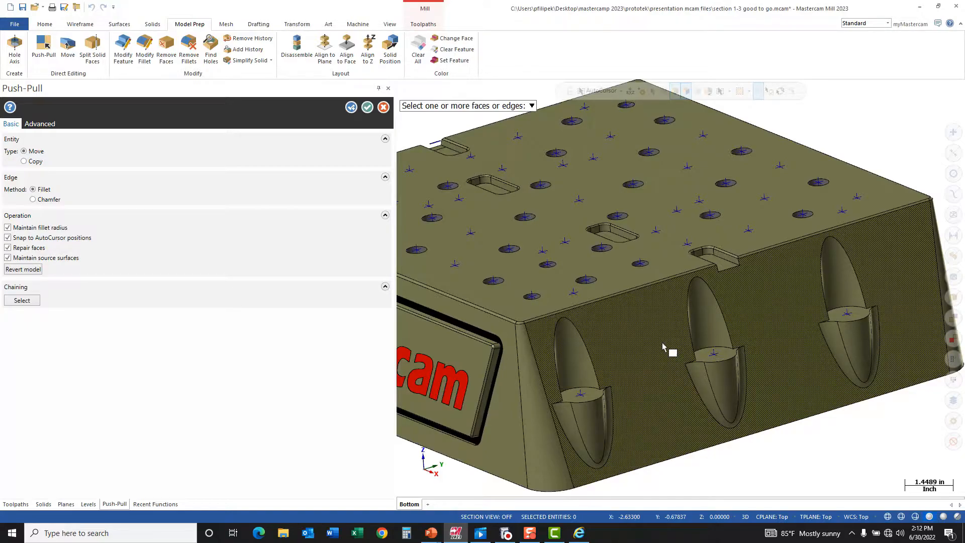
{"action": "scroll", "coordinate": [734, 262], "scroll_direction": "up", "scroll_amount": 3}
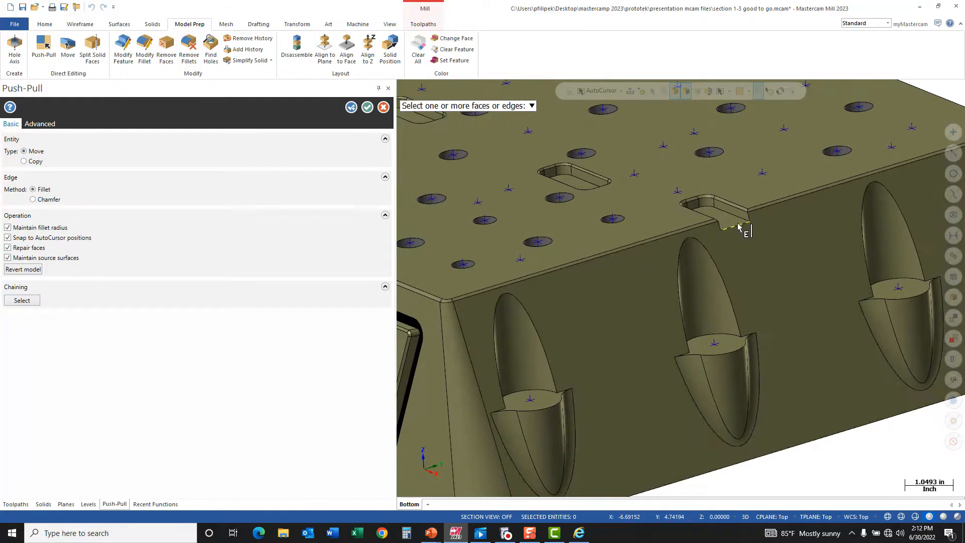
{"action": "scroll", "coordinate": [743, 230], "scroll_direction": "up", "scroll_amount": 5}
{"action": "left_click", "coordinate": [739, 239]}
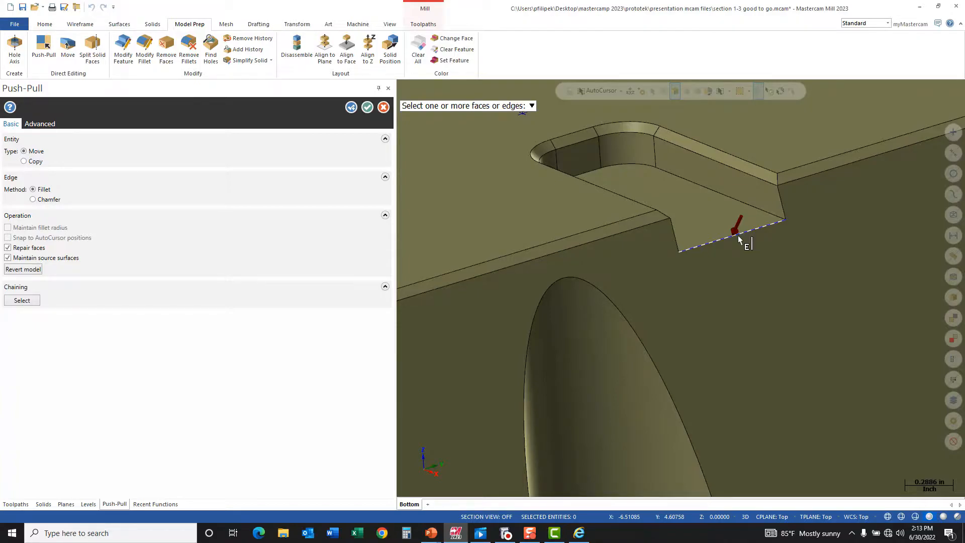
{"action": "left_click", "coordinate": [739, 239]}
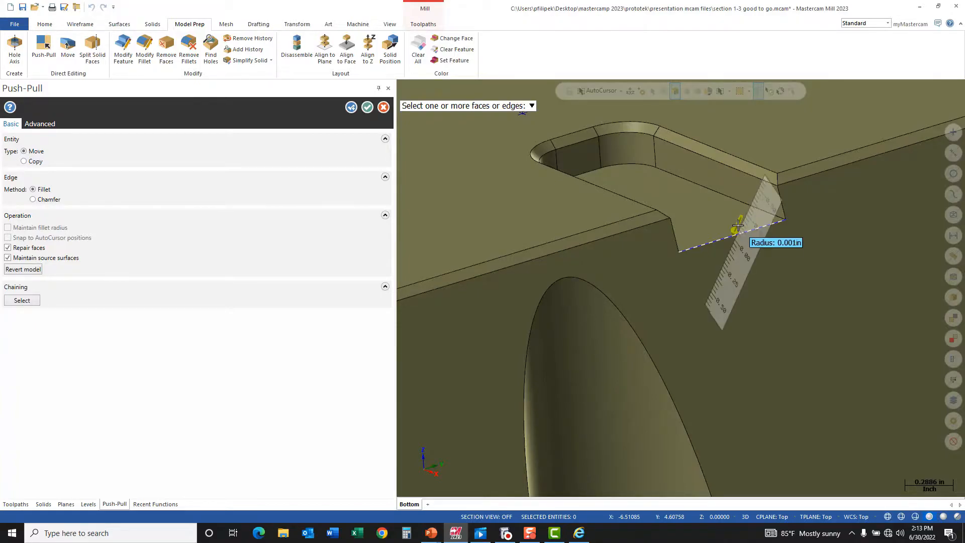
{"action": "left_click_drag", "start_coordinate": [715, 245], "coordinate": [715, 246]}
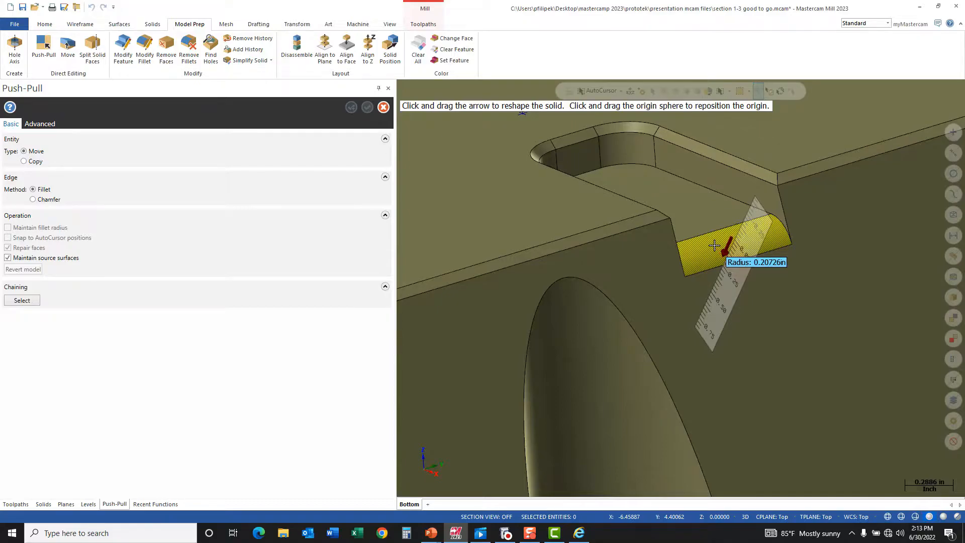
{"action": "mouse_move", "coordinate": [714, 246]}
{"action": "left_mouse_down"}
{"action": "mouse_move", "coordinate": [732, 224]}
{"action": "mouse_move", "coordinate": [804, 201]}
{"action": "left_mouse_up"}
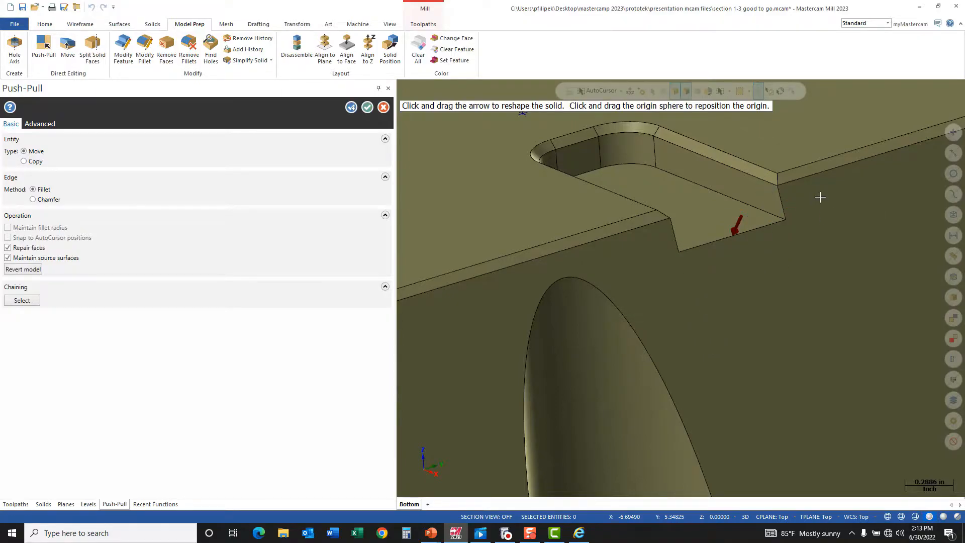
Try a Push-Pull chamfer on the open slot's outer floor edge and cancel the operation.
{"action": "left_click", "coordinate": [45, 205]}
{"action": "left_click", "coordinate": [45, 205]}
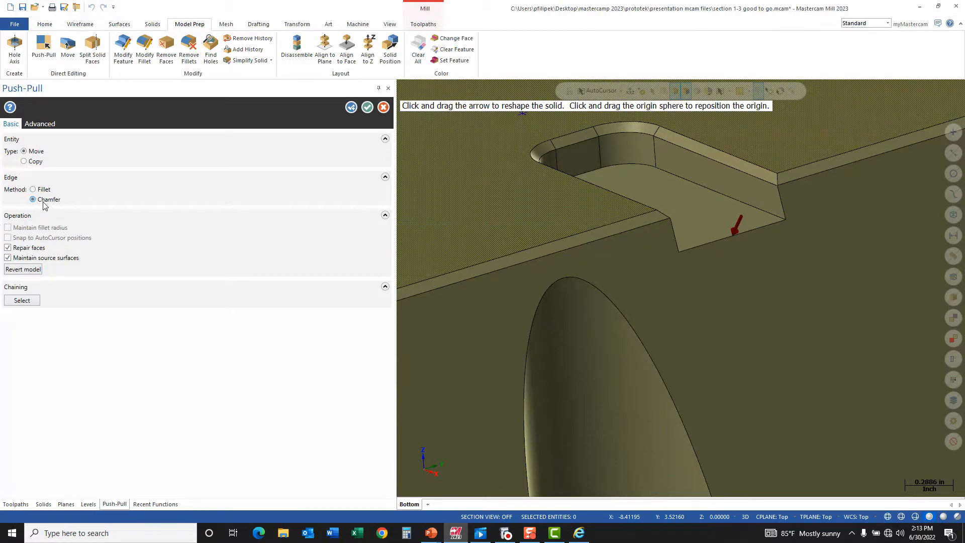
{"action": "left_click", "coordinate": [736, 229]}
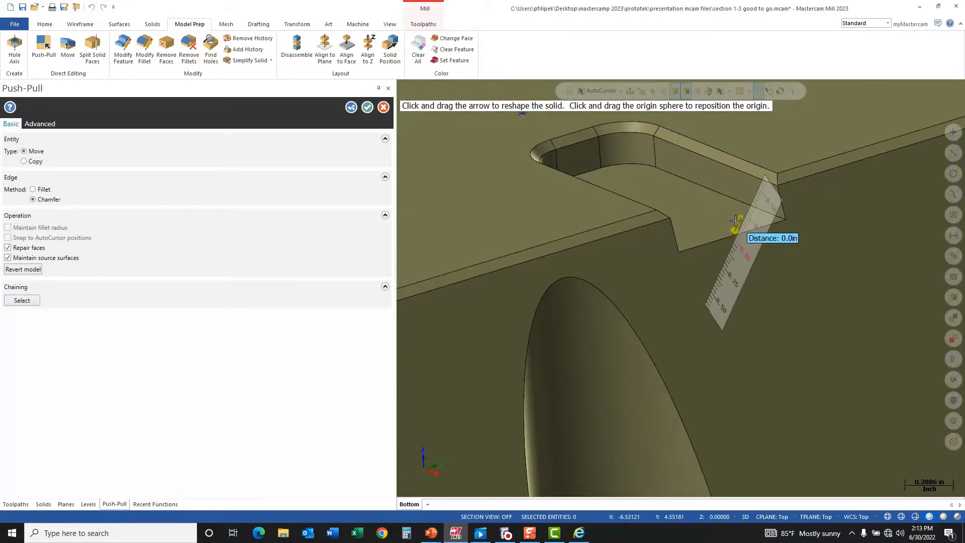
{"action": "left_click_drag", "start_coordinate": [732, 236], "coordinate": [714, 243]}
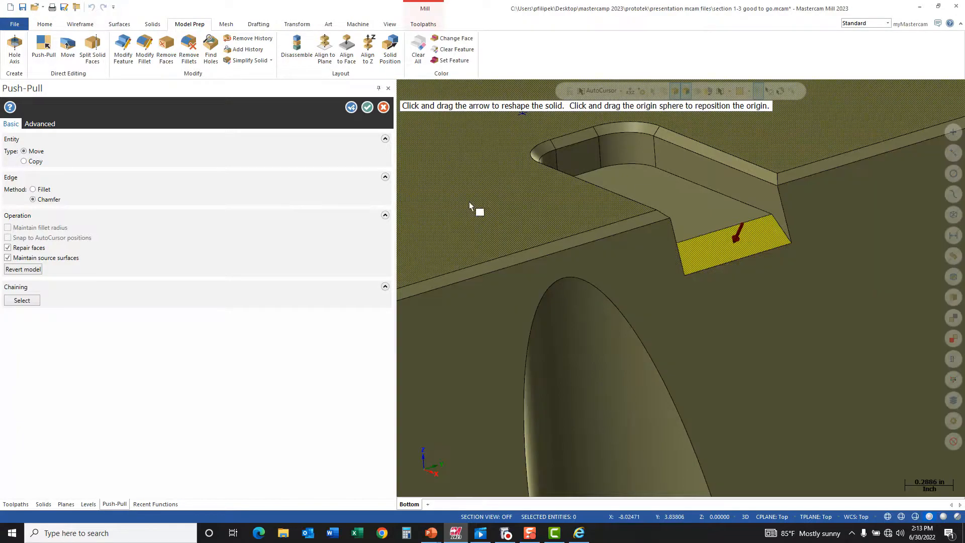
{"action": "left_click", "coordinate": [55, 193]}
{"action": "left_click", "coordinate": [52, 200]}
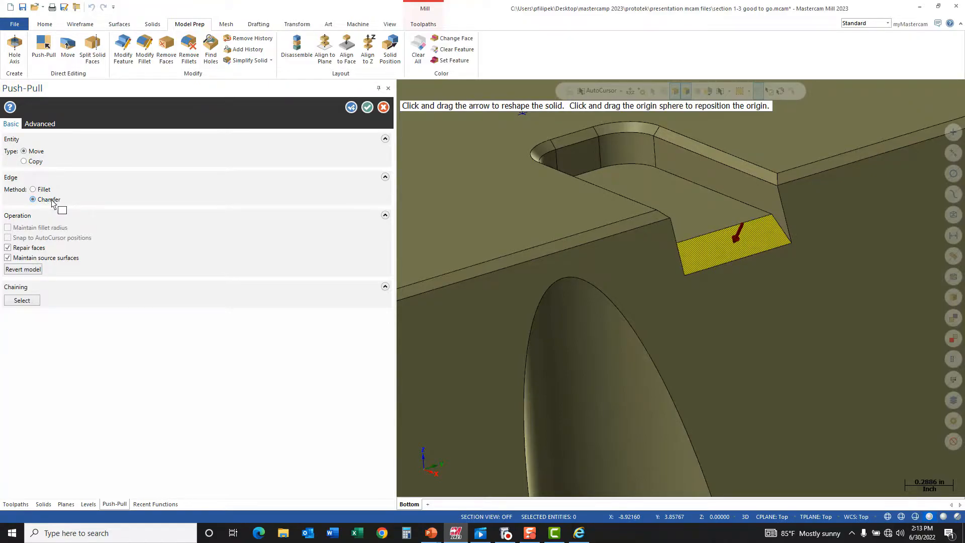
{"action": "left_click", "coordinate": [383, 108]}
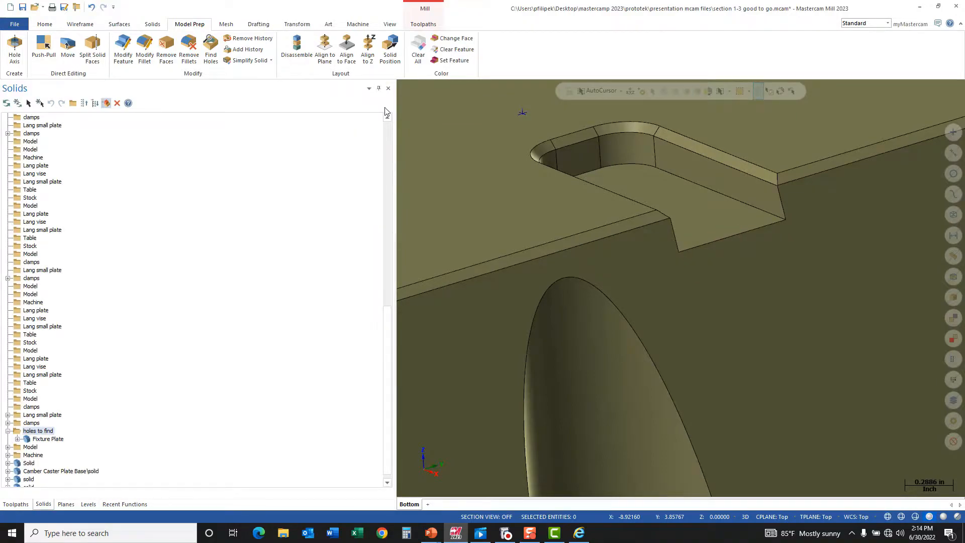
{"action": "scroll", "coordinate": [663, 297], "scroll_direction": "down", "scroll_amount": 10}
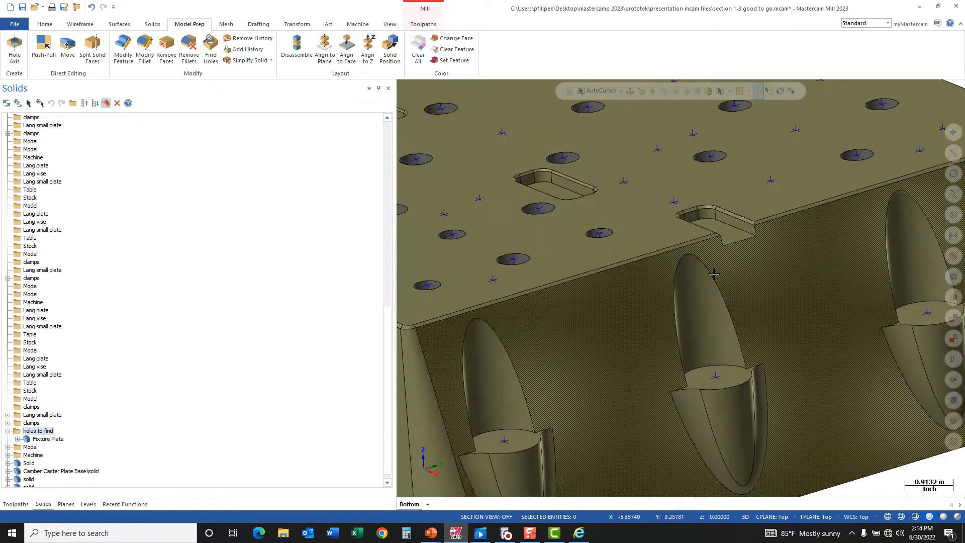
View the fixture plate from the Top and set the construction Z depth to 3.
{"action": "right_click", "coordinate": [804, 203]}
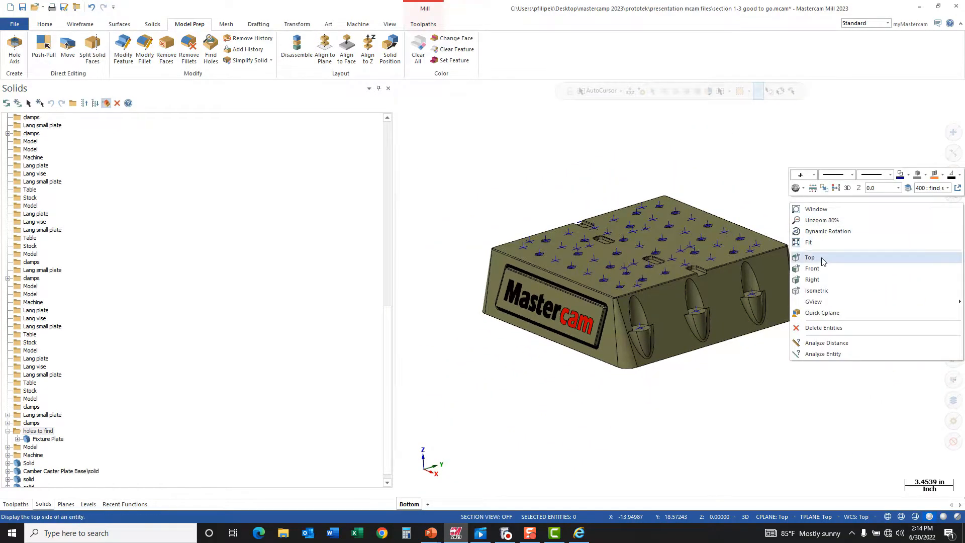
{"action": "left_click", "coordinate": [823, 263]}
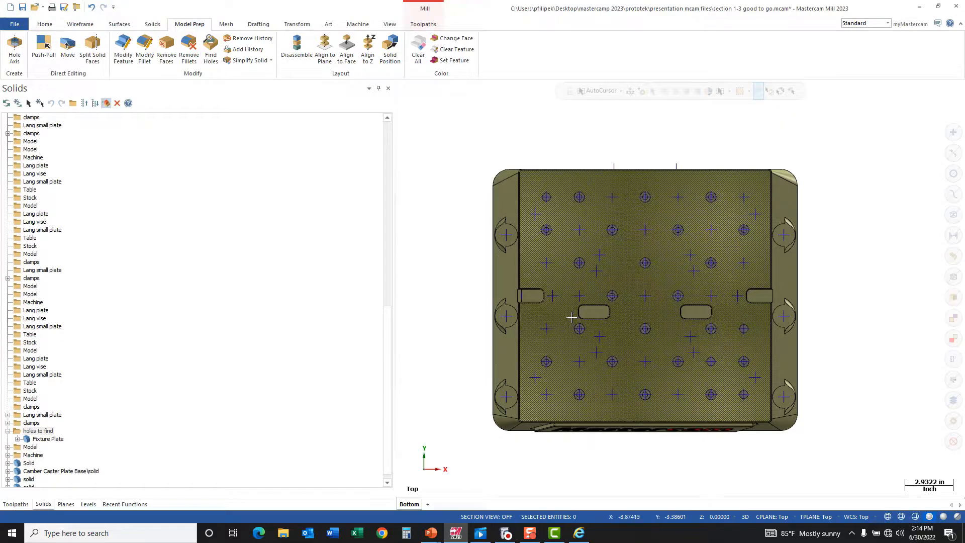
{"action": "scroll", "coordinate": [715, 181], "scroll_direction": "up", "scroll_amount": 3}
{"action": "scroll", "coordinate": [714, 181], "scroll_direction": "down", "scroll_amount": 3}
{"action": "left_click", "coordinate": [717, 516]}
{"action": "type", "text": "3"}
{"action": "key", "text": "Return"}
Draw a freeform two-endpoint line about 3.43 in long at about 340° across the plate's upper-right corner.
{"action": "left_click", "coordinate": [80, 25]}
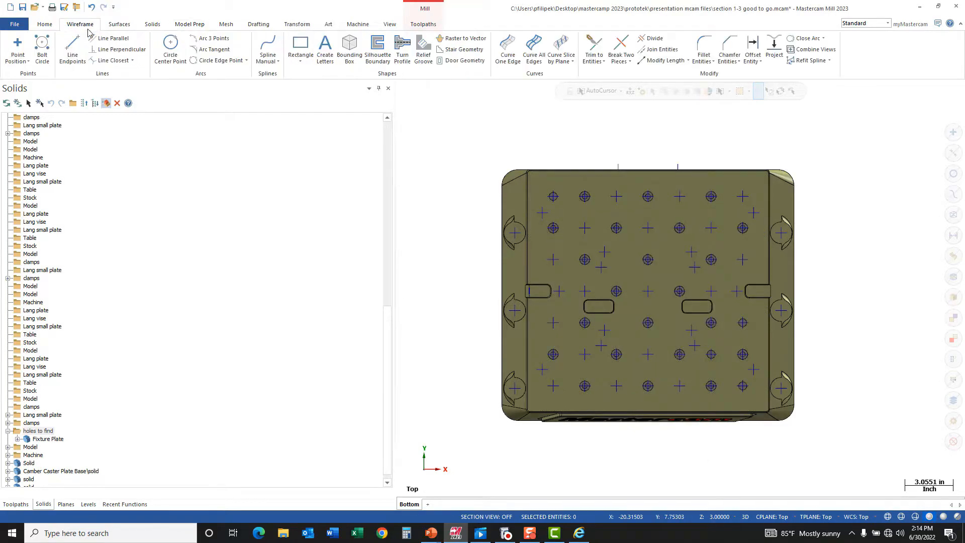
{"action": "left_click", "coordinate": [72, 48]}
{"action": "scroll", "coordinate": [717, 165], "scroll_direction": "up", "scroll_amount": 4}
{"action": "left_click", "coordinate": [717, 165]}
{"action": "left_click", "coordinate": [837, 218]}
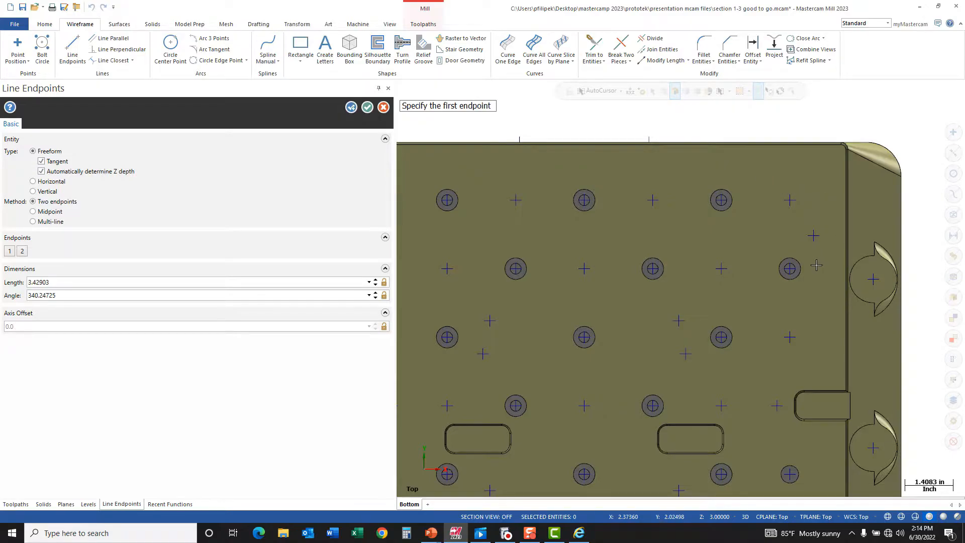
{"action": "scroll", "coordinate": [754, 270], "scroll_direction": "down", "scroll_amount": 3}
{"action": "left_click", "coordinate": [368, 107]}
Display the model as wireframe and Translate the line about 1.438 in along Z, using the Move method.
{"action": "middle_click_drag", "start_coordinate": [709, 194], "coordinate": [593, 198]}
{"action": "left_click", "coordinate": [888, 517]}
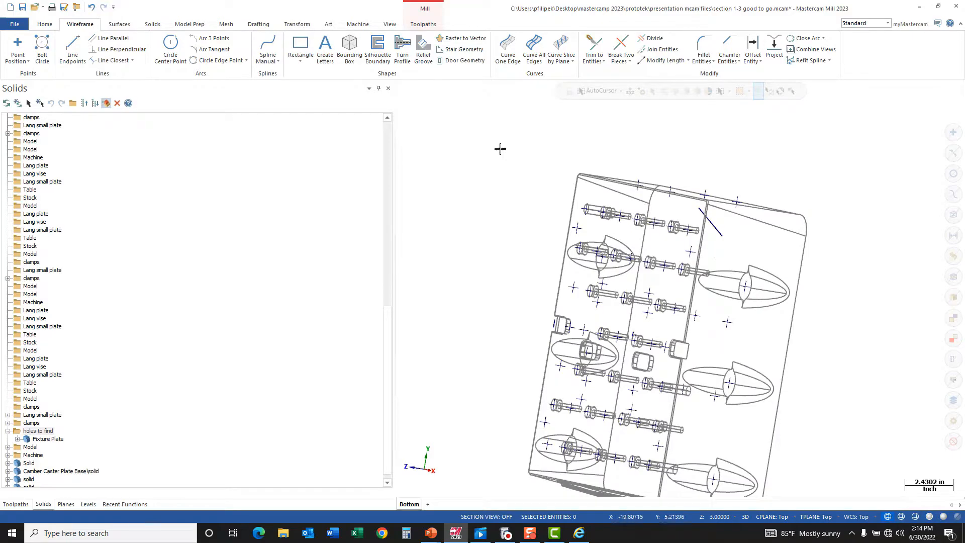
{"action": "left_click", "coordinate": [297, 25]}
{"action": "left_click", "coordinate": [40, 46]}
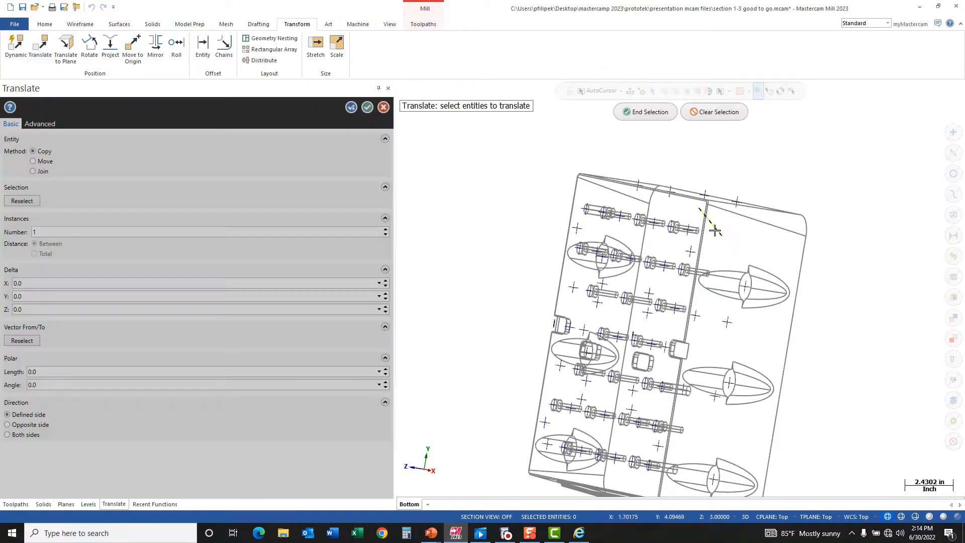
{"action": "left_click", "coordinate": [715, 229]}
{"action": "left_click", "coordinate": [635, 115]}
{"action": "left_click", "coordinate": [686, 217]}
{"action": "left_click", "coordinate": [662, 215]}
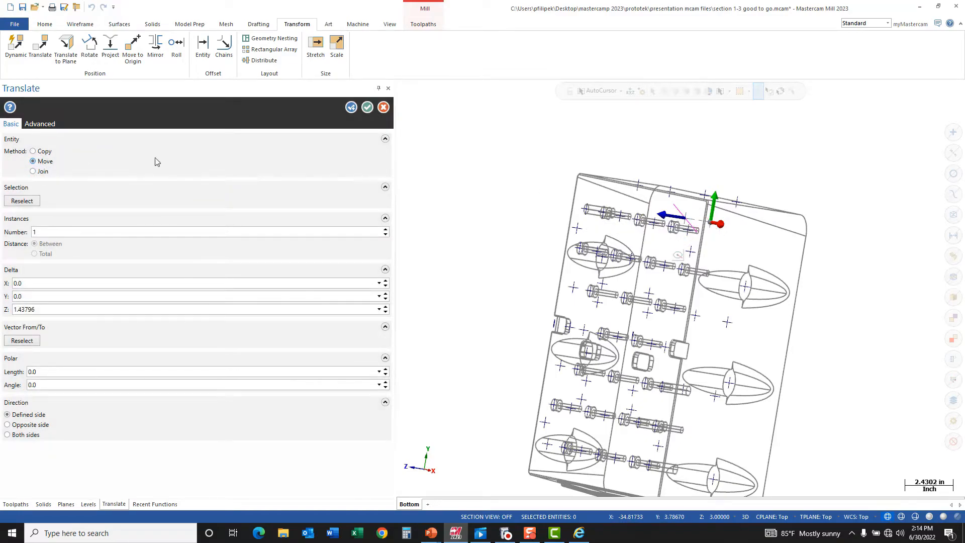
{"action": "left_click", "coordinate": [367, 107]}
Set up a Split Solid Faces operation on the plate's top face with the magenta line as splitting geometry.
{"action": "right_click", "coordinate": [765, 155]}
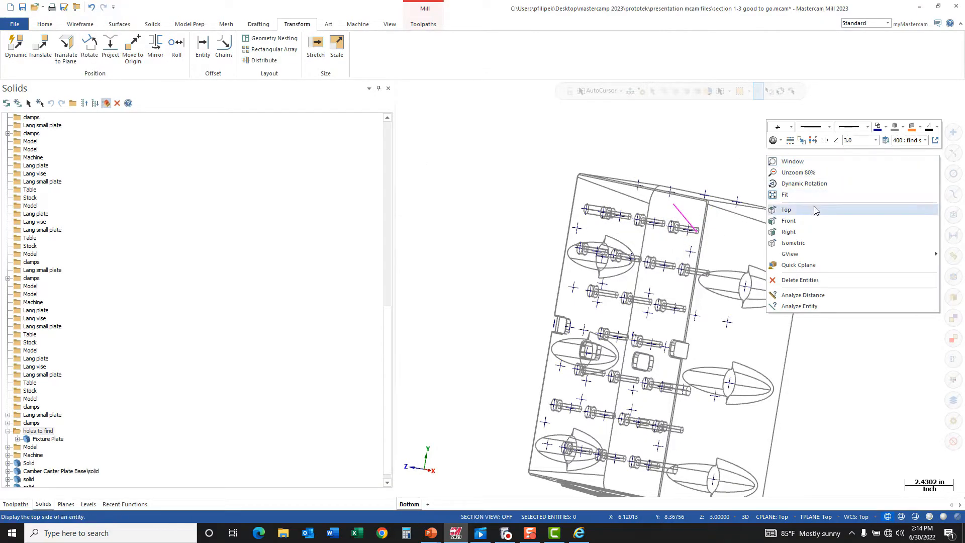
{"action": "left_click", "coordinate": [797, 210]}
{"action": "middle_click_drag", "start_coordinate": [860, 168], "coordinate": [814, 135]}
{"action": "right_click", "coordinate": [815, 135]}
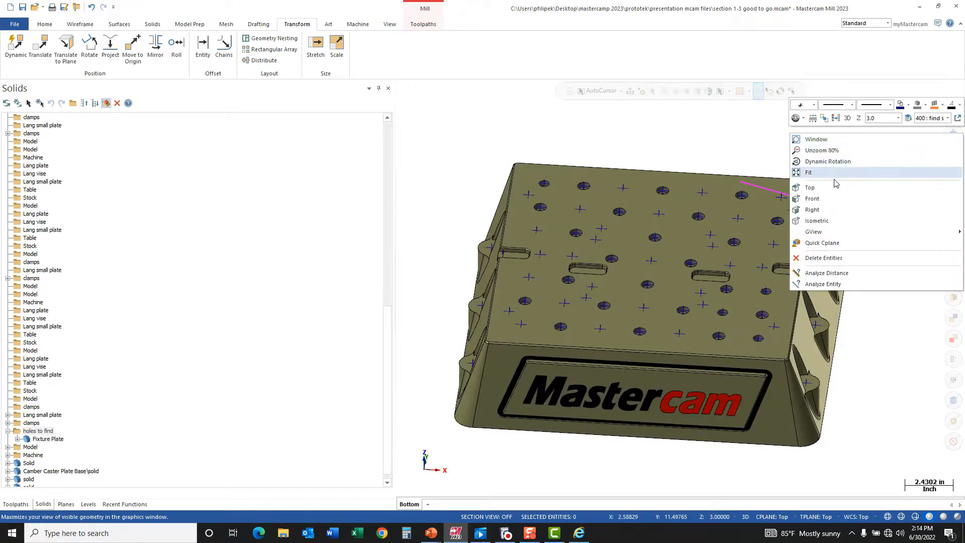
{"action": "left_click", "coordinate": [836, 179]}
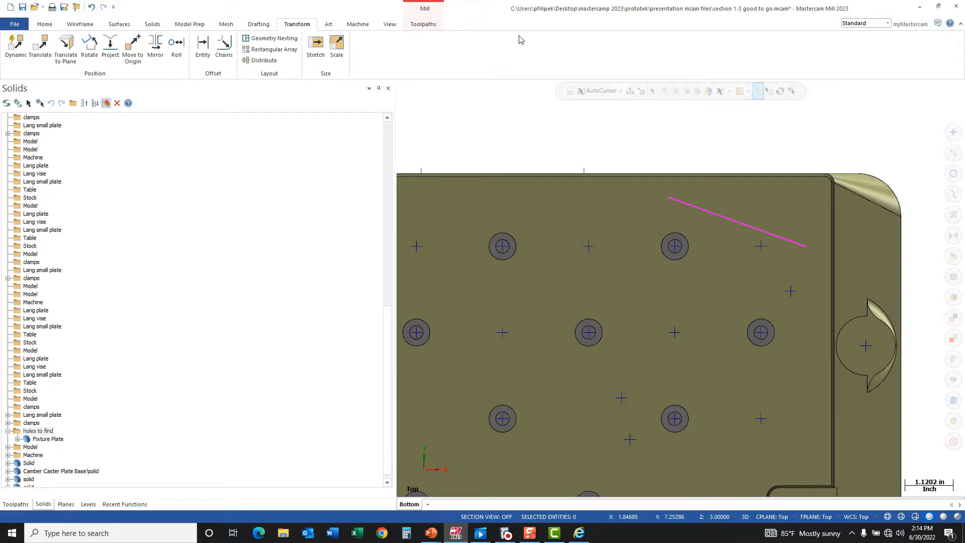
{"action": "left_click", "coordinate": [194, 25]}
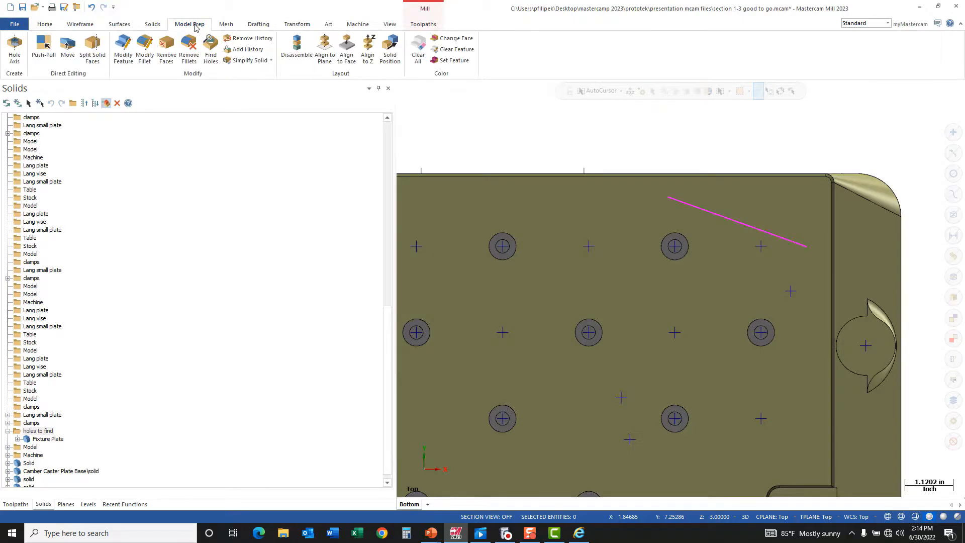
{"action": "left_click", "coordinate": [92, 59]}
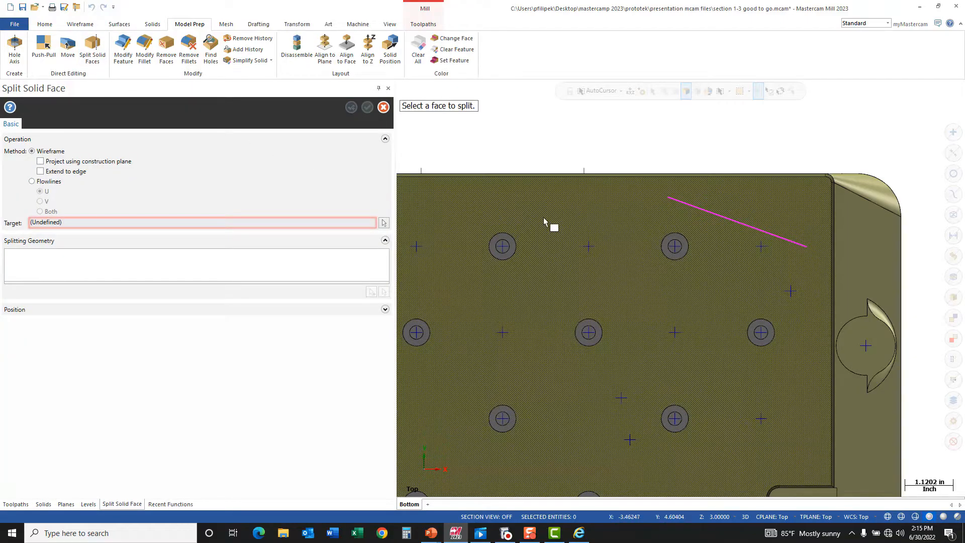
{"action": "left_click", "coordinate": [544, 219]}
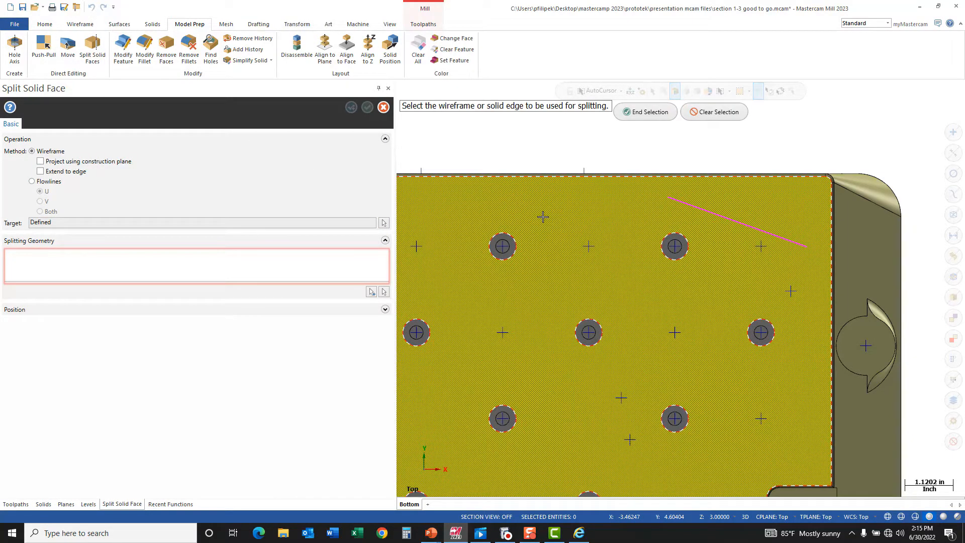
{"action": "middle_click_drag", "start_coordinate": [859, 206], "coordinate": [746, 190]}
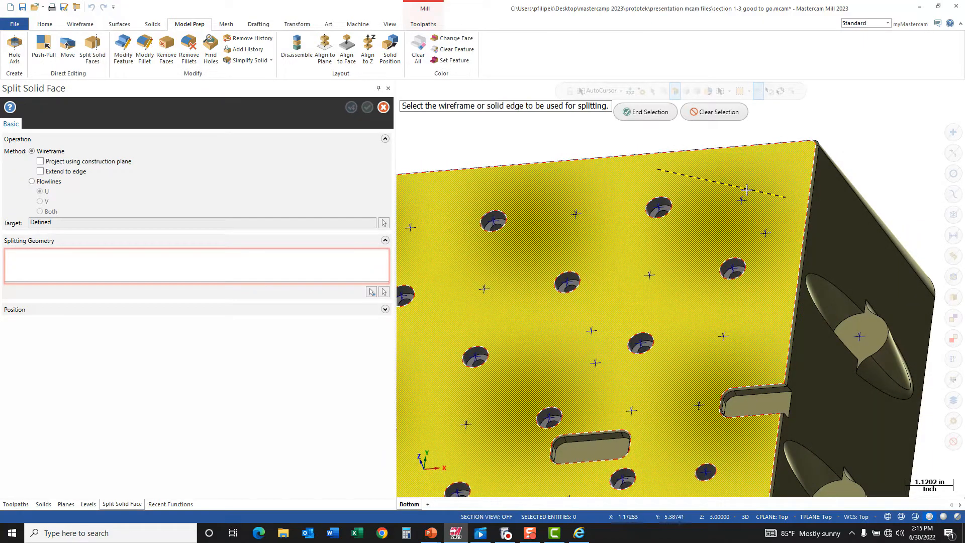
{"action": "left_click", "coordinate": [649, 113]}
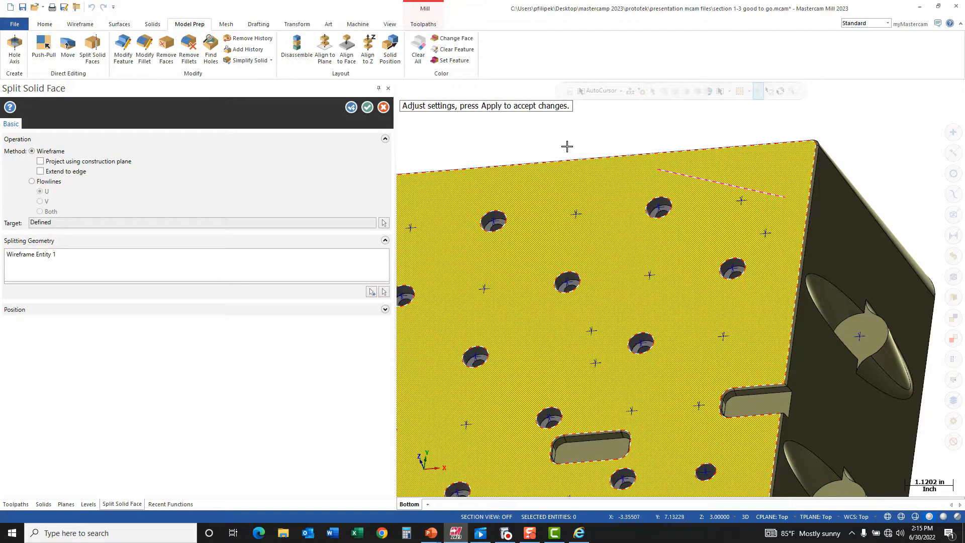
Extend the splitting line to the face's edges and apply the face split.
{"action": "middle_click_drag", "start_coordinate": [570, 146], "coordinate": [628, 166]}
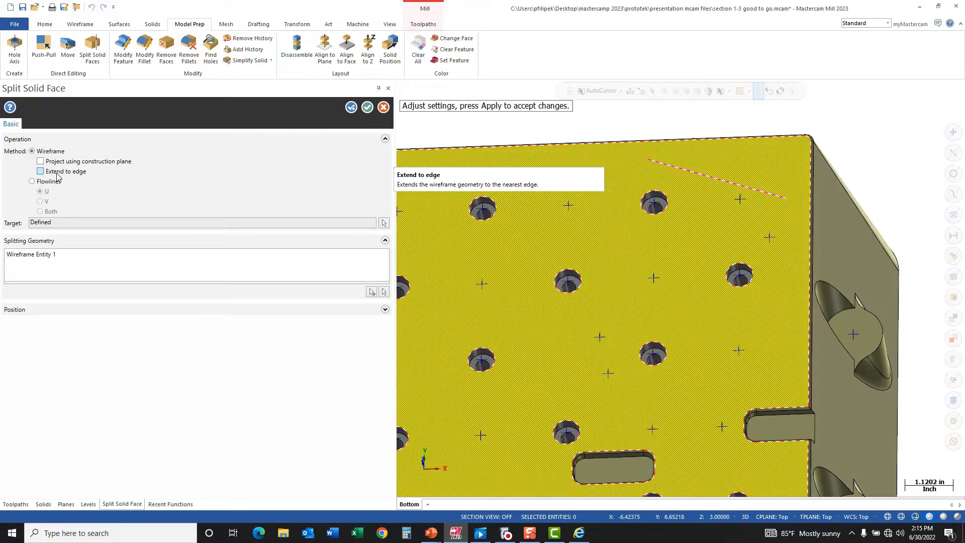
{"action": "left_click", "coordinate": [41, 172]}
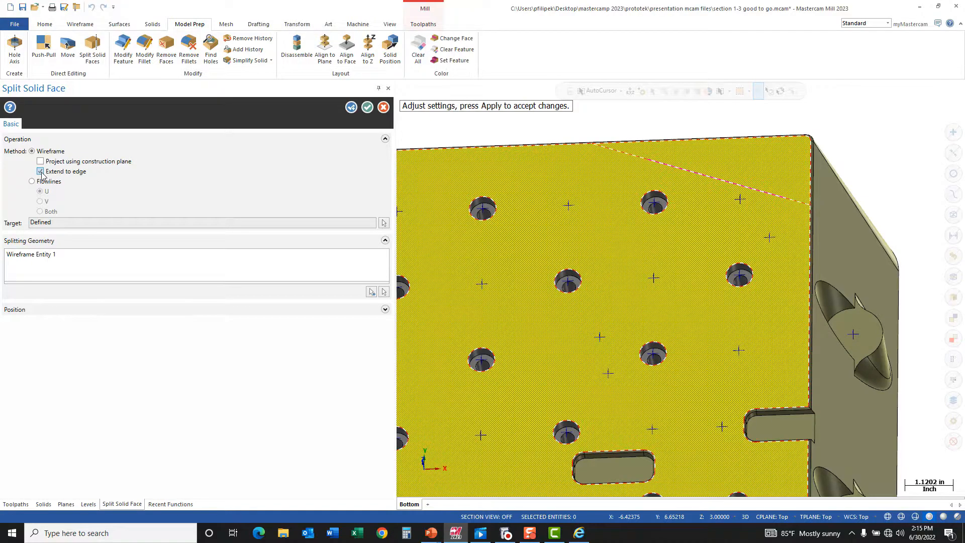
{"action": "left_click", "coordinate": [366, 107]}
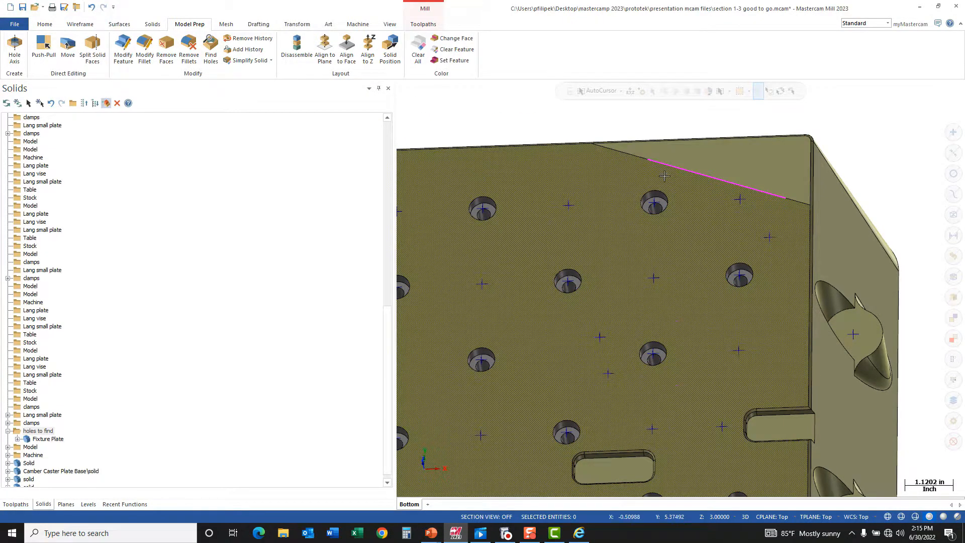
Examine the split line and the two separate faces at the plate's corner.
{"action": "left_click", "coordinate": [700, 192]}
{"action": "scroll", "coordinate": [771, 199], "scroll_direction": "up", "scroll_amount": 5}
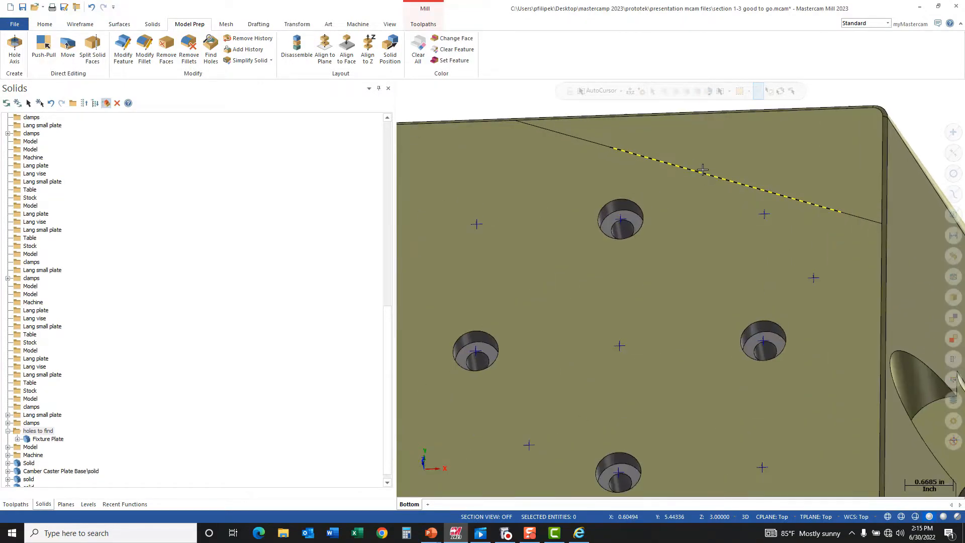
{"action": "scroll", "coordinate": [771, 198], "scroll_direction": "down", "scroll_amount": 3}
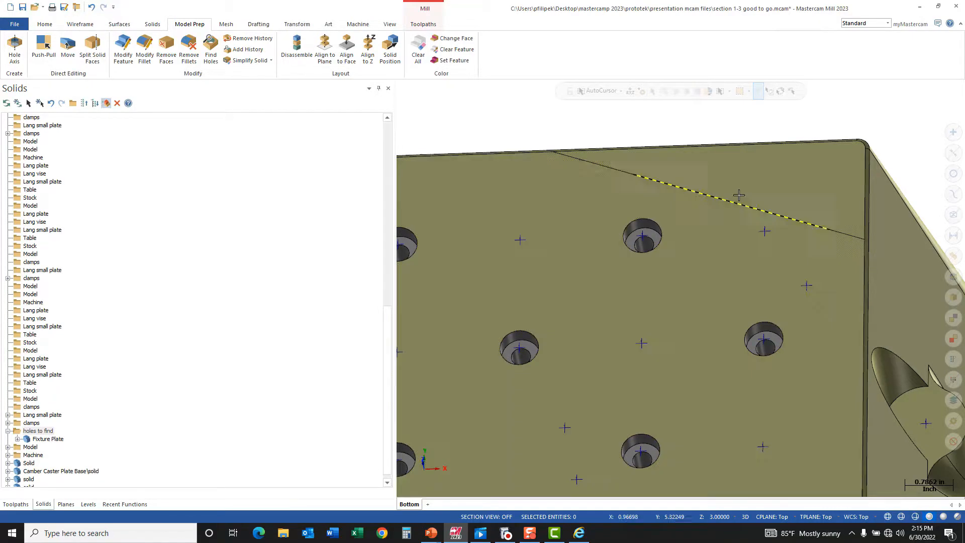
{"action": "middle_click_drag", "start_coordinate": [798, 186], "coordinate": [820, 180]}
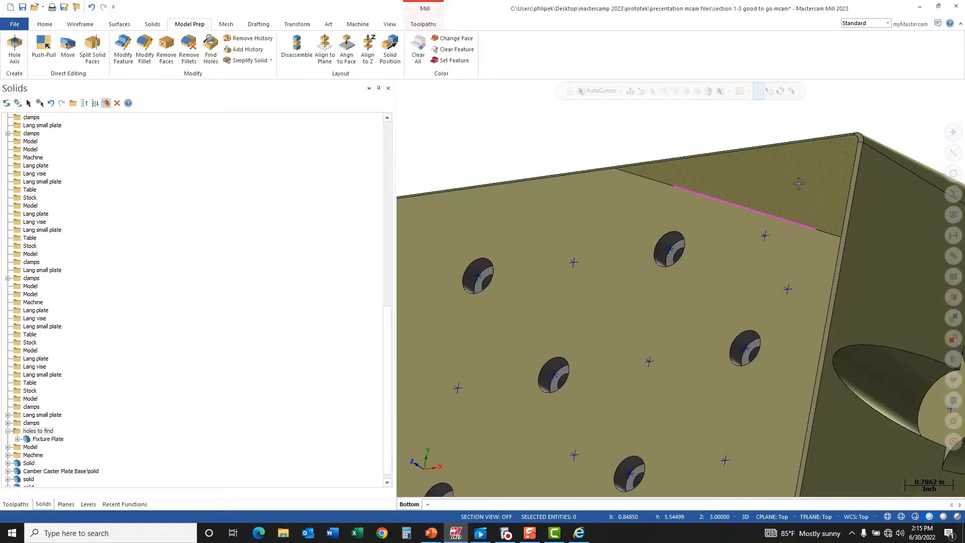
{"action": "left_click", "coordinate": [722, 234]}
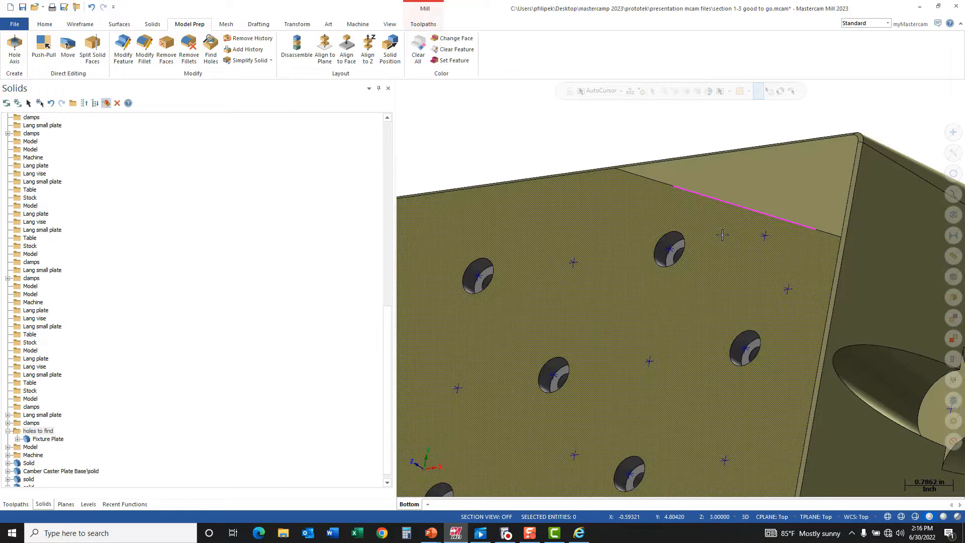
{"action": "scroll", "coordinate": [722, 234], "scroll_direction": "down", "scroll_amount": 5}
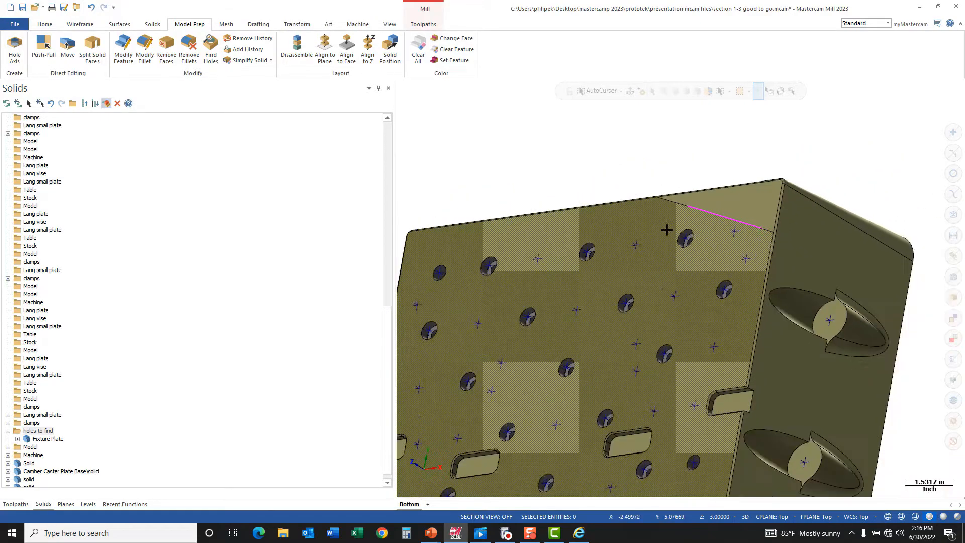
Make level 1000 active and hide level 400, find solid holes, to show only the hole points.
{"action": "left_click", "coordinate": [90, 505]}
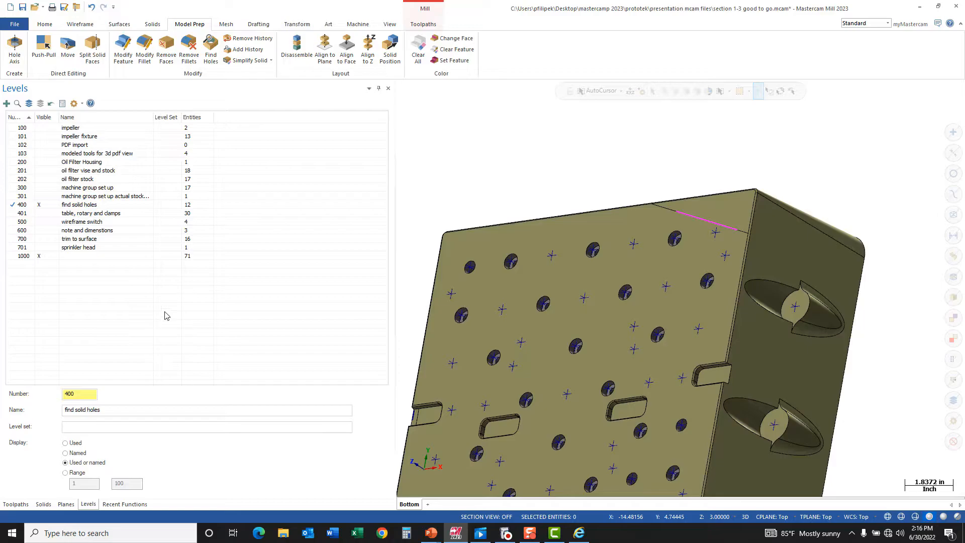
{"action": "left_click", "coordinate": [21, 257]}
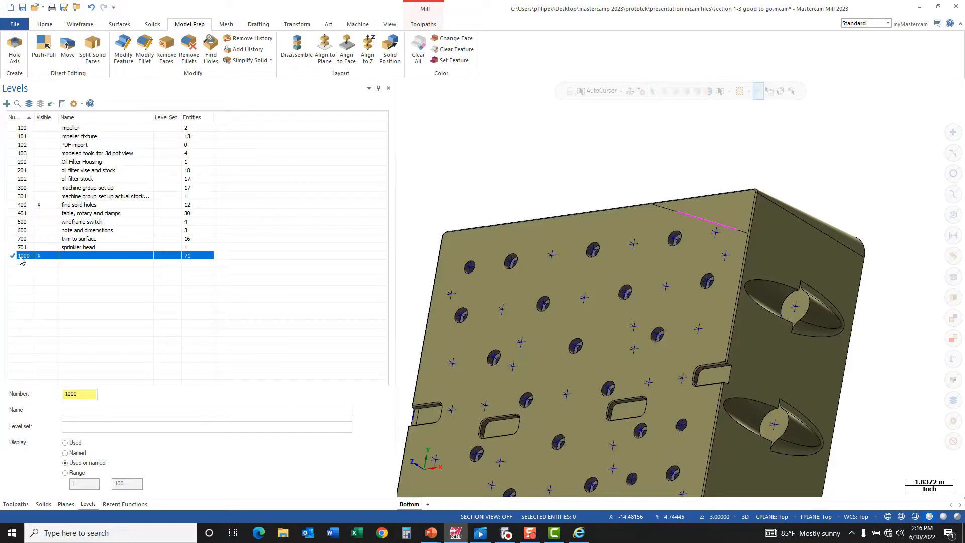
{"action": "left_click", "coordinate": [40, 205]}
{"action": "scroll", "coordinate": [600, 269], "scroll_direction": "down", "scroll_amount": 3}
{"action": "middle_click_drag", "start_coordinate": [596, 262], "coordinate": [685, 333]}
{"action": "key", "text": "alt+1"}
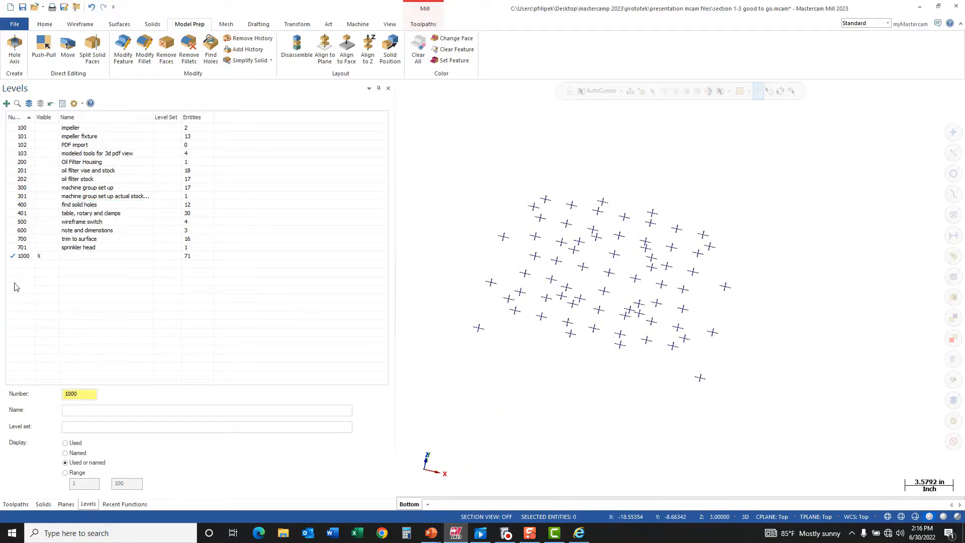
{"action": "middle_click_drag", "start_coordinate": [570, 335], "coordinate": [558, 292]}
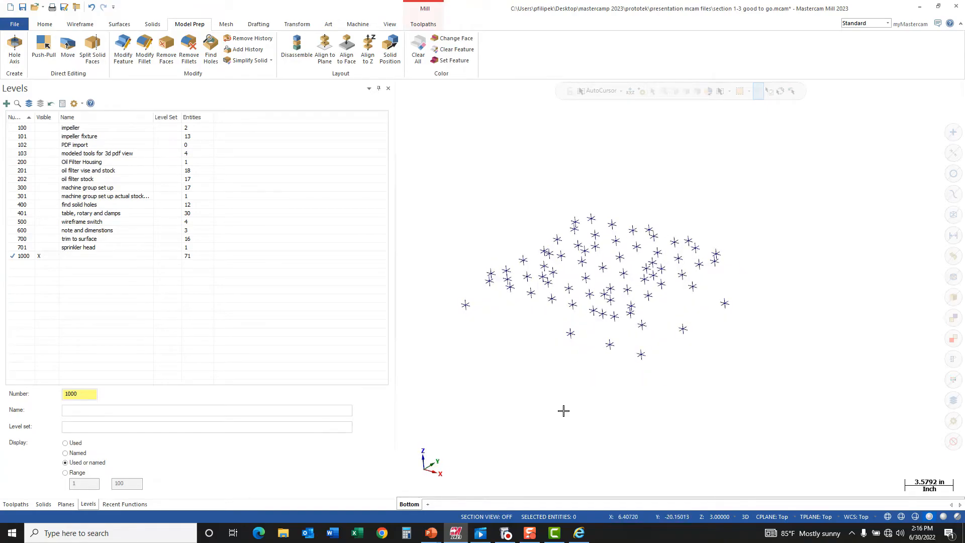
{"action": "middle_click_drag", "start_coordinate": [629, 260], "coordinate": [591, 259]}
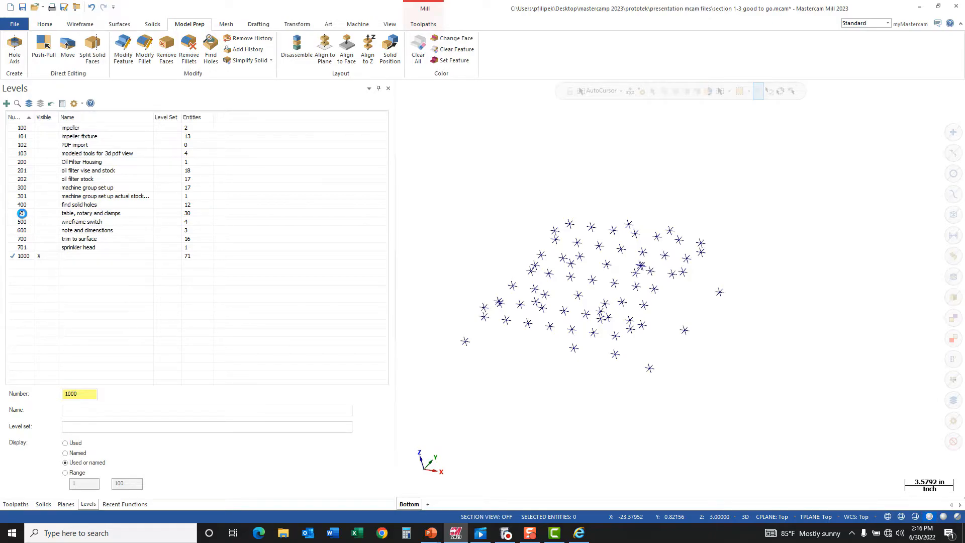
Make level 401, table, rotary and clamps, the active level and hide level 1000.
{"action": "left_click", "coordinate": [39, 256]}
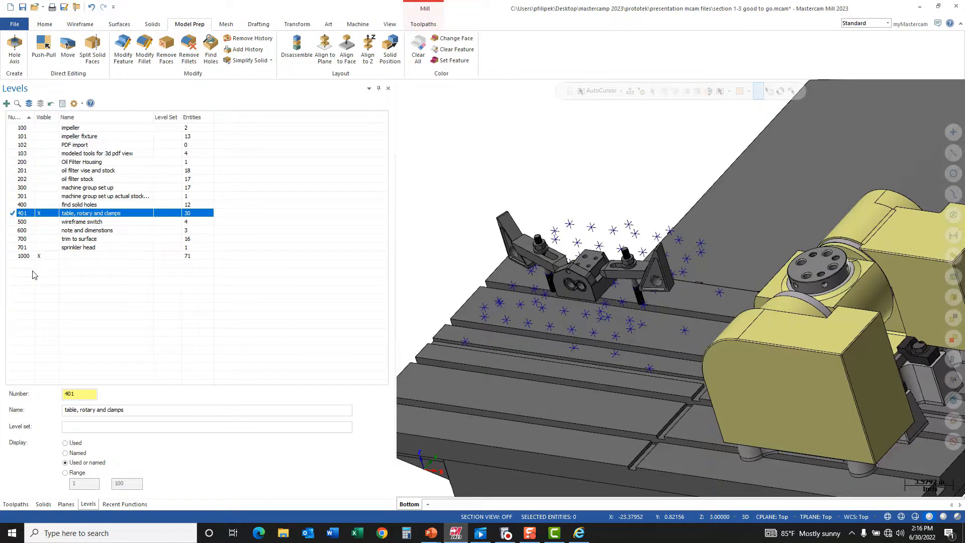
{"action": "left_click", "coordinate": [39, 255]}
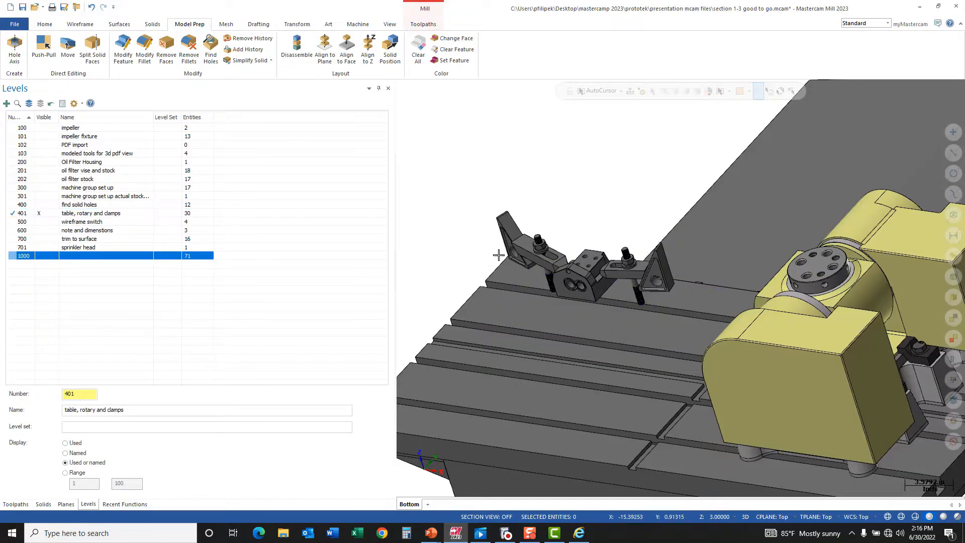
{"action": "scroll", "coordinate": [496, 259], "scroll_direction": "up", "scroll_amount": 5}
{"action": "middle_click_drag", "start_coordinate": [627, 196], "coordinate": [543, 277]}
{"action": "scroll", "coordinate": [520, 304], "scroll_direction": "up", "scroll_amount": 3}
{"action": "middle_click_drag", "start_coordinate": [522, 346], "coordinate": [652, 203]}
{"action": "scroll", "coordinate": [647, 158], "scroll_direction": "up", "scroll_amount": 3}
{"action": "scroll", "coordinate": [633, 223], "scroll_direction": "down", "scroll_amount": 2}
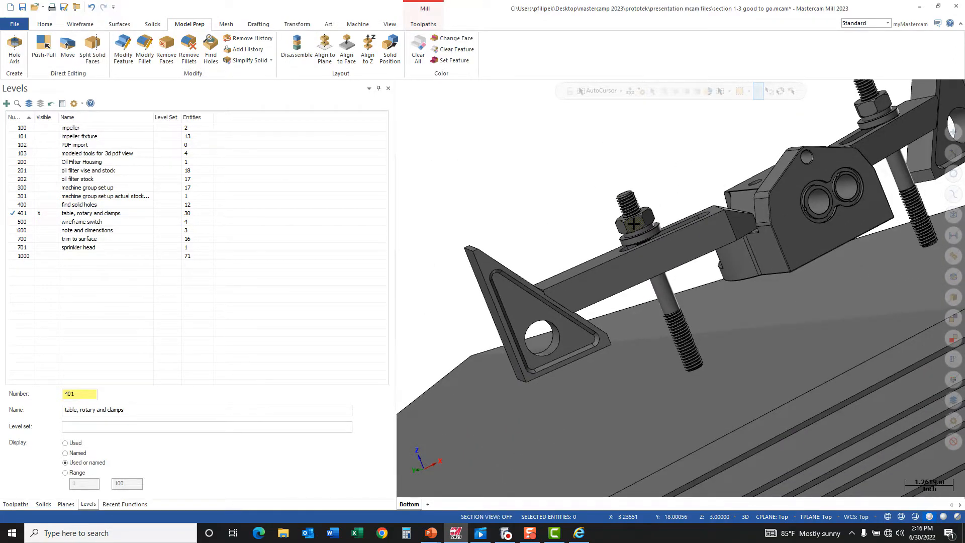
Select the clamps and the clamped part above the table and copy them to level 402.
{"action": "scroll", "coordinate": [594, 216], "scroll_direction": "down", "scroll_amount": 5}
{"action": "middle_click_drag", "start_coordinate": [533, 256], "coordinate": [884, 246]}
{"action": "left_click_drag", "start_coordinate": [431, 192], "coordinate": [678, 301]}
{"action": "right_click", "coordinate": [645, 179]}
{"action": "left_click", "coordinate": [764, 166]}
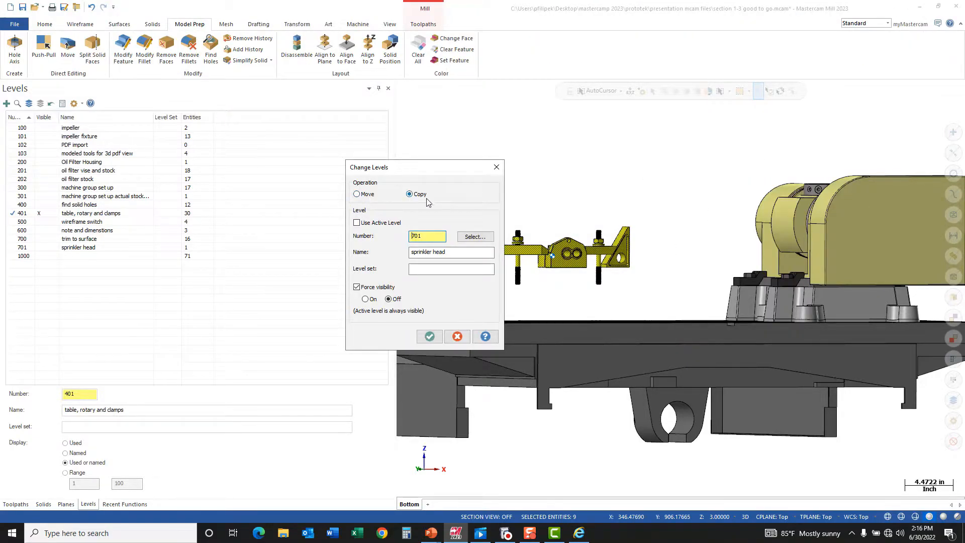
{"action": "left_click", "coordinate": [379, 223]}
{"action": "left_click", "coordinate": [380, 222]}
{"action": "type", "text": "402"}
{"action": "left_click", "coordinate": [430, 336]}
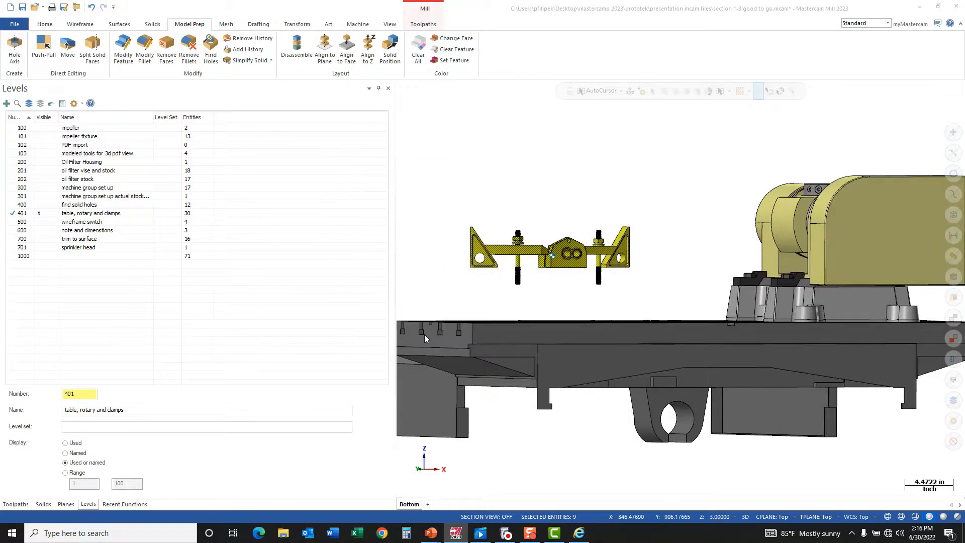
Make level 402 active and hide level 401 to isolate the copied clamp assembly.
{"action": "left_click", "coordinate": [40, 214]}
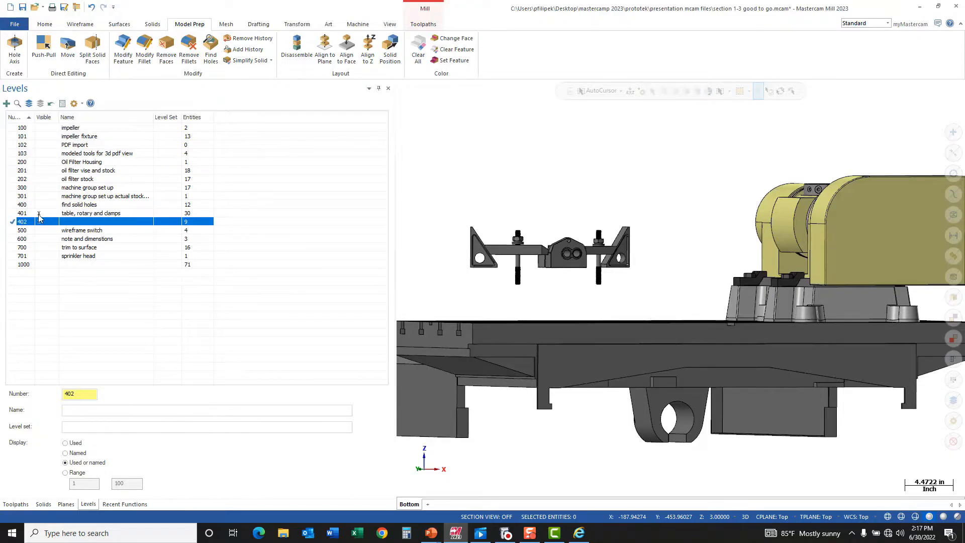
{"action": "scroll", "coordinate": [619, 231], "scroll_direction": "up", "scroll_amount": 2}
{"action": "scroll", "coordinate": [849, 239], "scroll_direction": "down", "scroll_amount": 2}
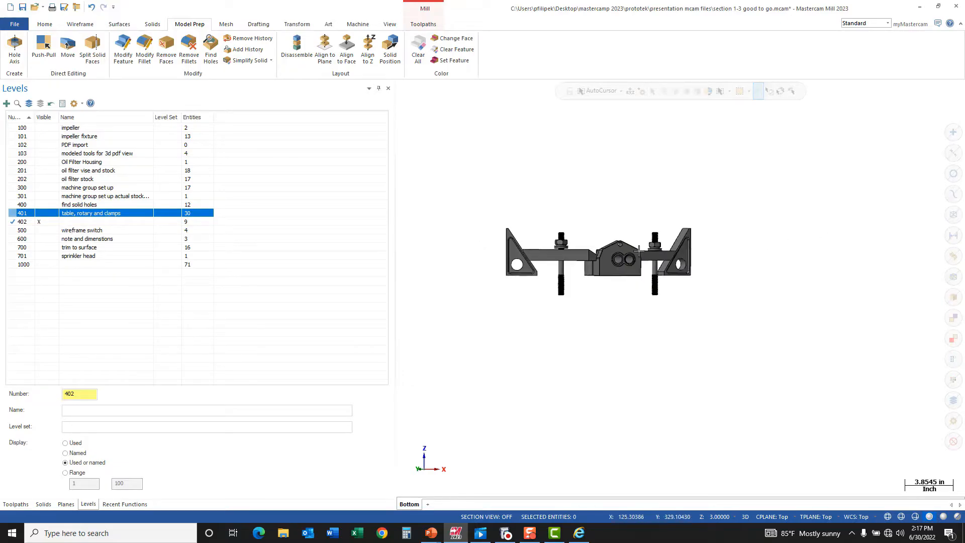
Start Solid Position in Move mode and define the left strap clamp as the body to move by its upper face.
{"action": "scroll", "coordinate": [552, 249], "scroll_direction": "up", "scroll_amount": 7}
{"action": "scroll", "coordinate": [552, 250], "scroll_direction": "up", "scroll_amount": 2}
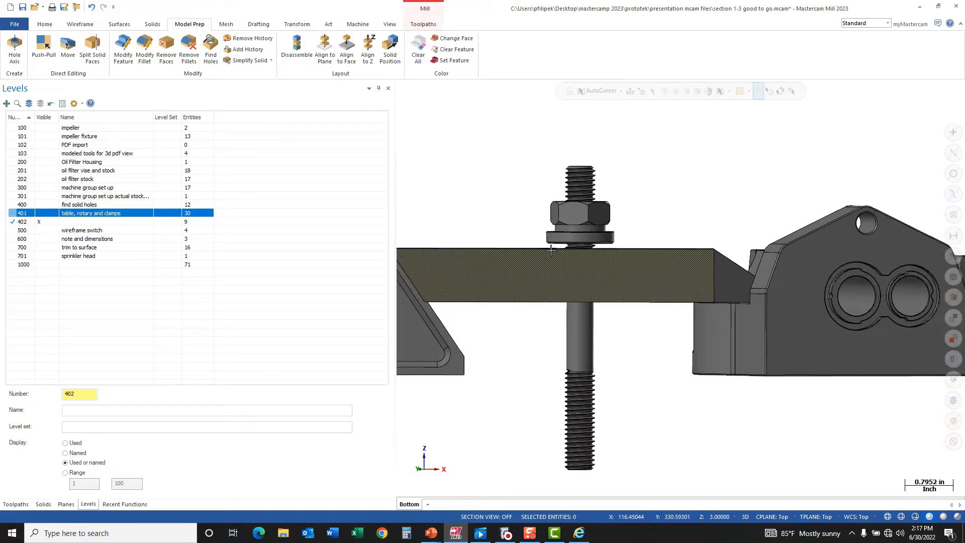
{"action": "middle_click_drag", "start_coordinate": [553, 252], "coordinate": [710, 302]}
{"action": "scroll", "coordinate": [708, 304], "scroll_direction": "down", "scroll_amount": 1}
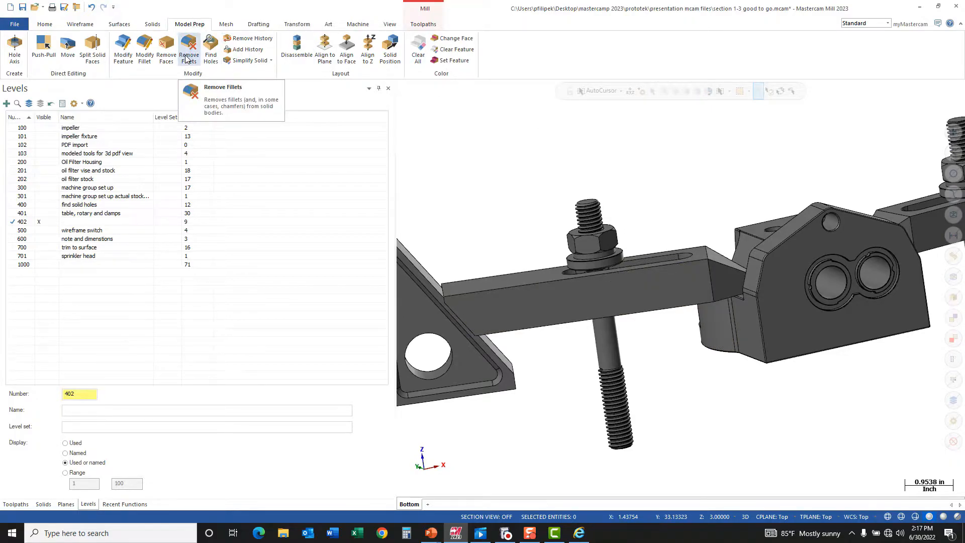
{"action": "left_click", "coordinate": [390, 65]}
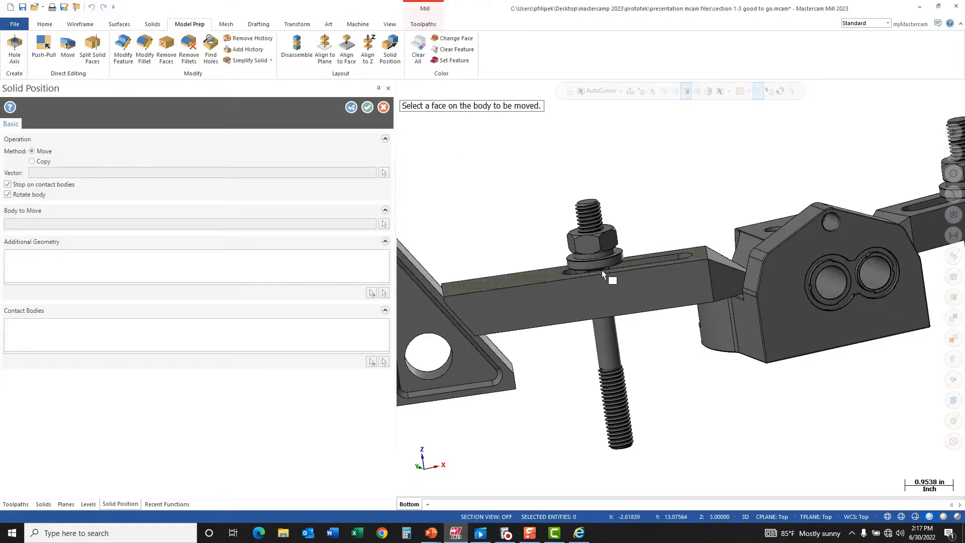
{"action": "scroll", "coordinate": [605, 268], "scroll_direction": "up", "scroll_amount": 3}
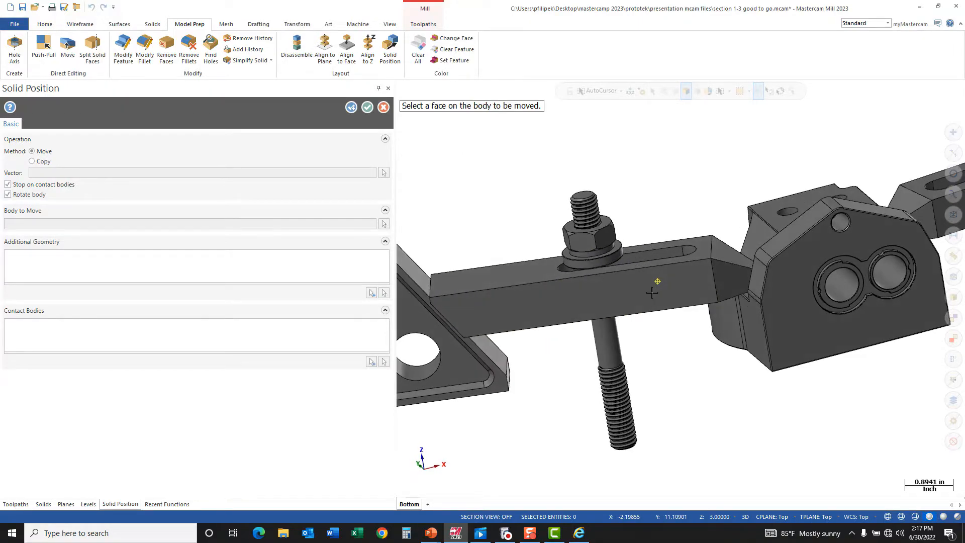
{"action": "left_click", "coordinate": [550, 267]}
{"action": "mouse_move", "coordinate": [550, 268]}
{"action": "middle_mouse_down"}
{"action": "mouse_move", "coordinate": [654, 262]}
{"action": "mouse_move", "coordinate": [670, 281]}
{"action": "middle_mouse_up"}
{"action": "left_click_drag", "start_coordinate": [583, 242], "coordinate": [422, 293]}
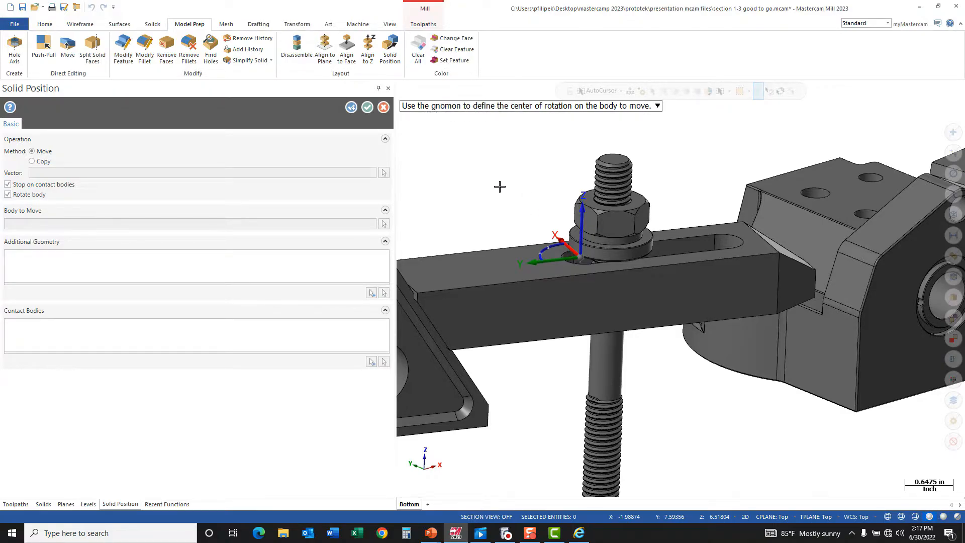
{"action": "key", "text": "Return"}
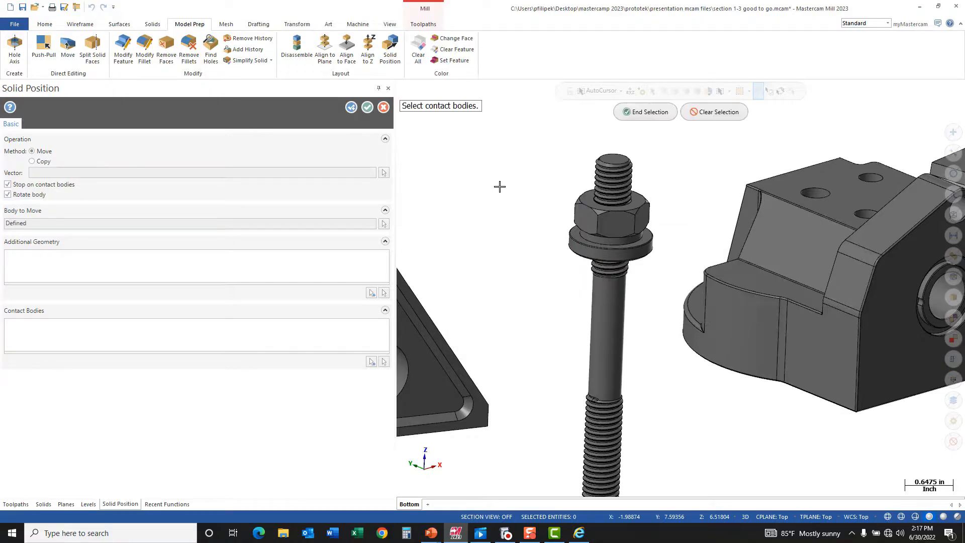
Set the left flange nut as the contact body and move the strap clamp up along Z until it meets the nut.
{"action": "middle_click_drag", "start_coordinate": [663, 334], "coordinate": [627, 198]}
{"action": "scroll", "coordinate": [627, 198], "scroll_direction": "up", "scroll_amount": 5}
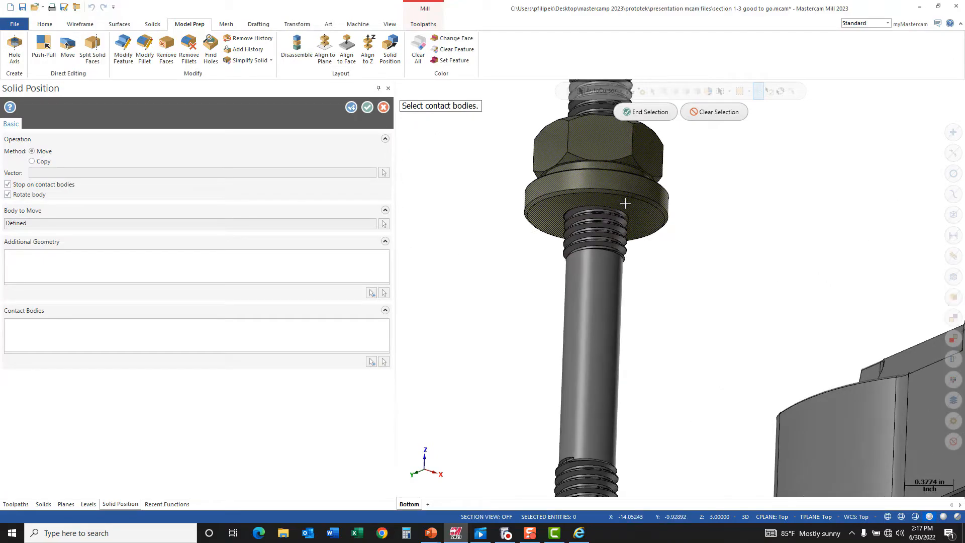
{"action": "left_click", "coordinate": [654, 219]}
{"action": "left_click", "coordinate": [648, 112]}
{"action": "middle_click_drag", "start_coordinate": [738, 196], "coordinate": [577, 293]}
{"action": "left_click_drag", "start_coordinate": [568, 272], "coordinate": [558, 234]}
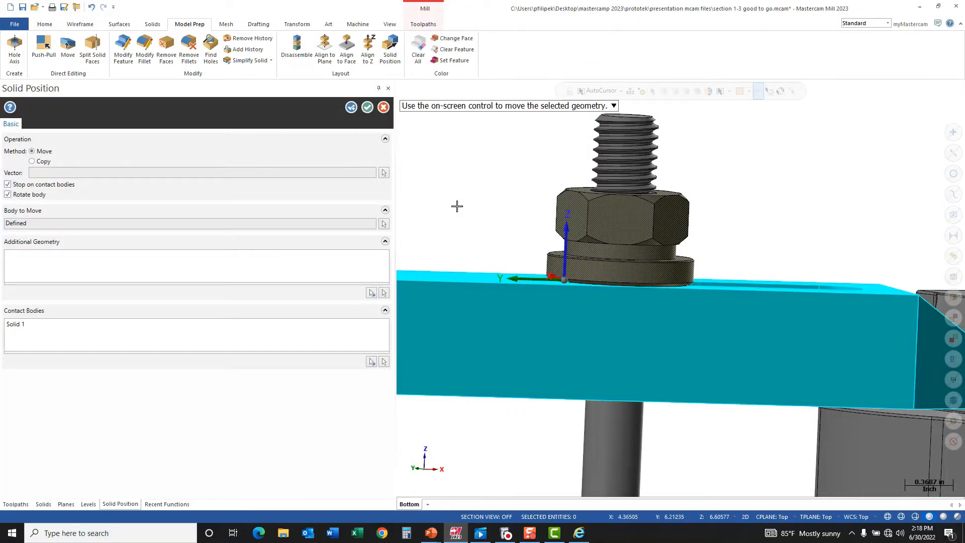
{"action": "left_click", "coordinate": [367, 107]}
Clear the result colours from the strap clamp that was raised against the nut.
{"action": "middle_click_drag", "start_coordinate": [578, 302], "coordinate": [640, 319]}
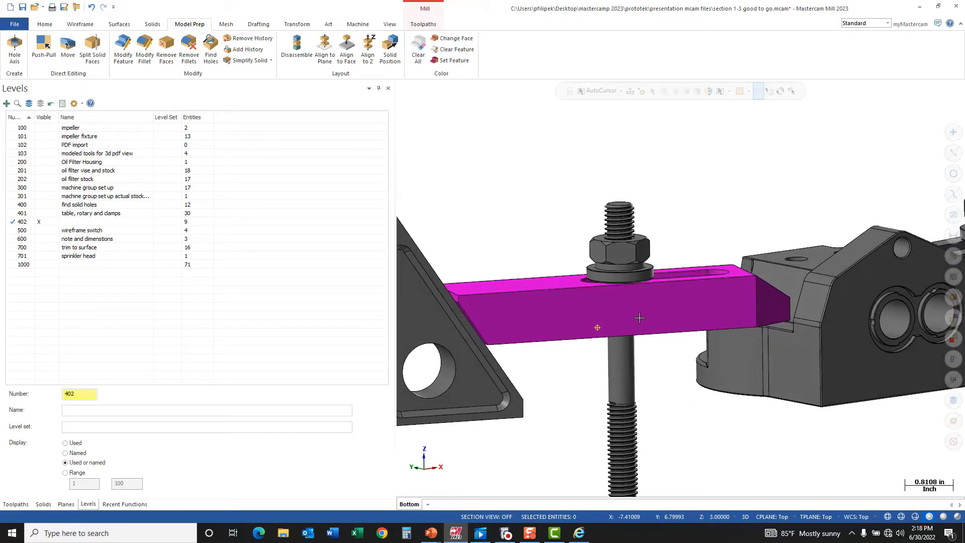
{"action": "scroll", "coordinate": [660, 357], "scroll_direction": "down", "scroll_amount": 1}
{"action": "scroll", "coordinate": [753, 365], "scroll_direction": "down", "scroll_amount": 1}
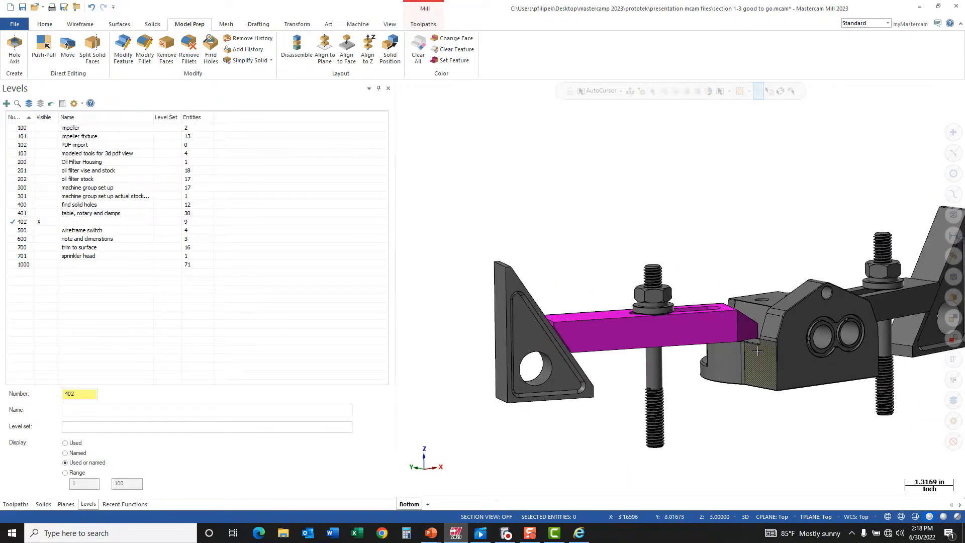
{"action": "scroll", "coordinate": [754, 359], "scroll_direction": "up", "scroll_amount": 3}
{"action": "middle_click_drag", "start_coordinate": [754, 358], "coordinate": [734, 324]}
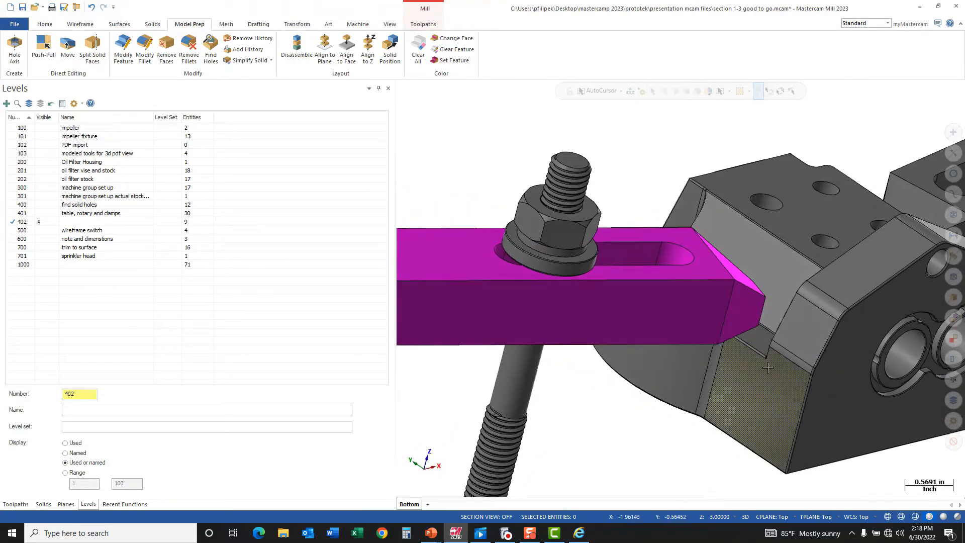
{"action": "right_click", "coordinate": [674, 120]}
{"action": "left_click", "coordinate": [722, 105]}
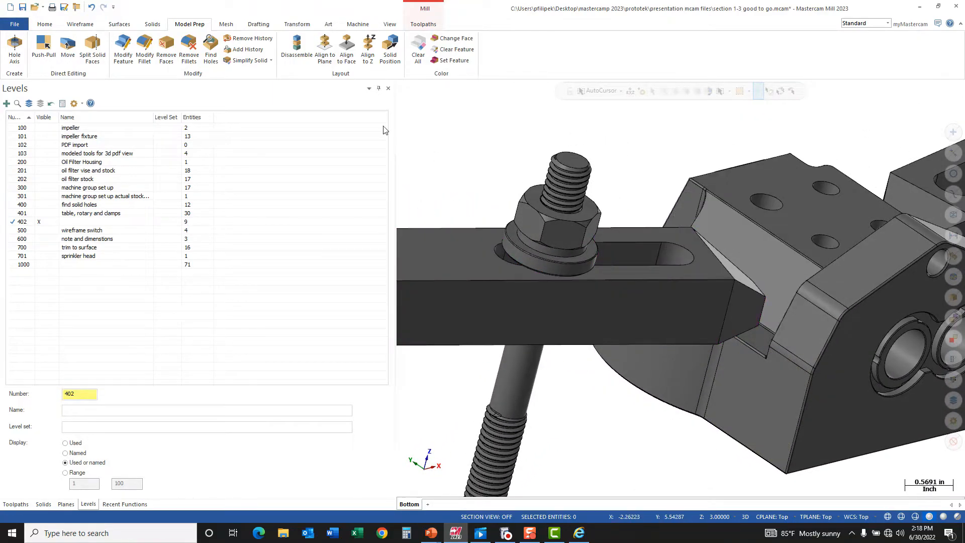
Start another Solid Position move and define the left strap clamp as the body to move by its underside face.
{"action": "left_click", "coordinate": [394, 58]}
{"action": "middle_click_drag", "start_coordinate": [732, 356], "coordinate": [612, 319]}
{"action": "left_click", "coordinate": [688, 305]}
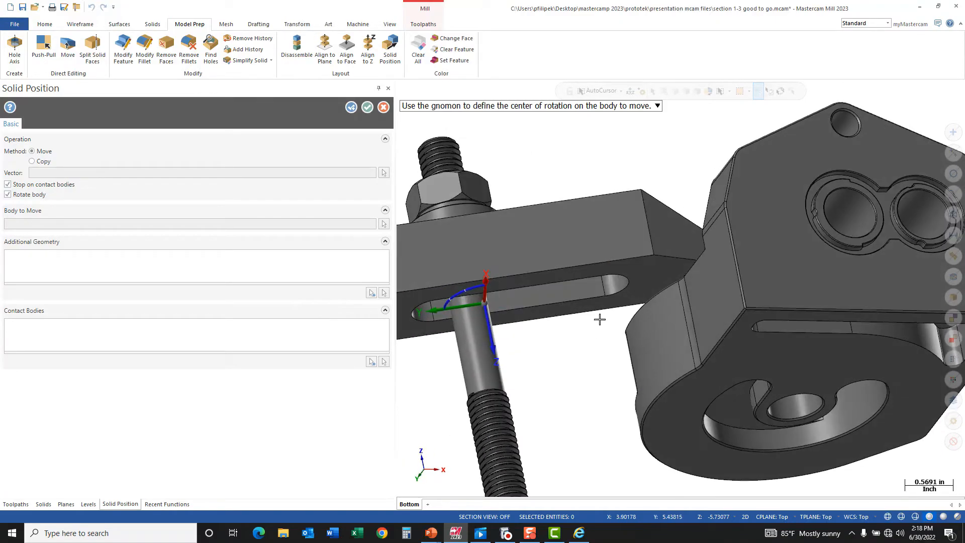
{"action": "mouse_move", "coordinate": [498, 302]}
{"action": "middle_mouse_down"}
{"action": "mouse_move", "coordinate": [568, 338]}
{"action": "mouse_move", "coordinate": [488, 307]}
{"action": "middle_mouse_up"}
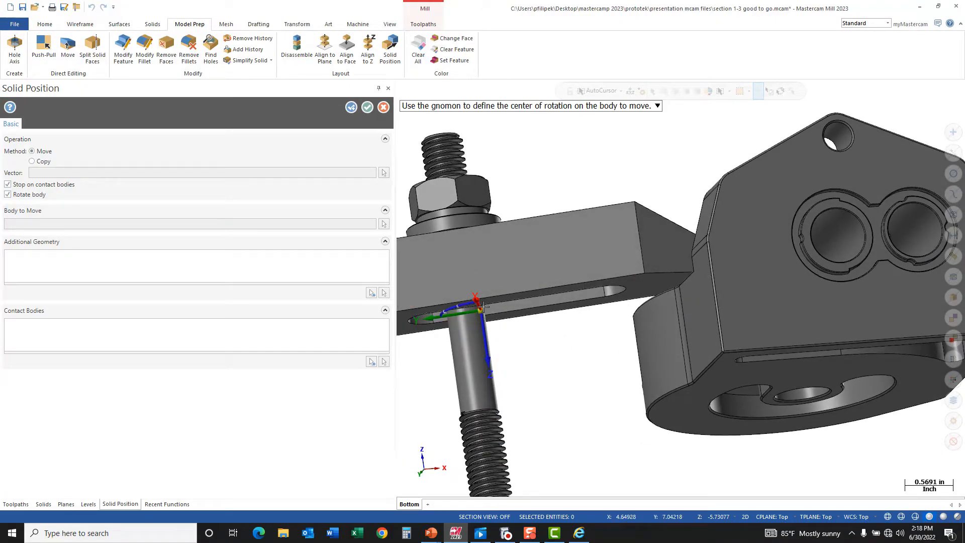
{"action": "middle_click_drag", "start_coordinate": [567, 352], "coordinate": [497, 276]}
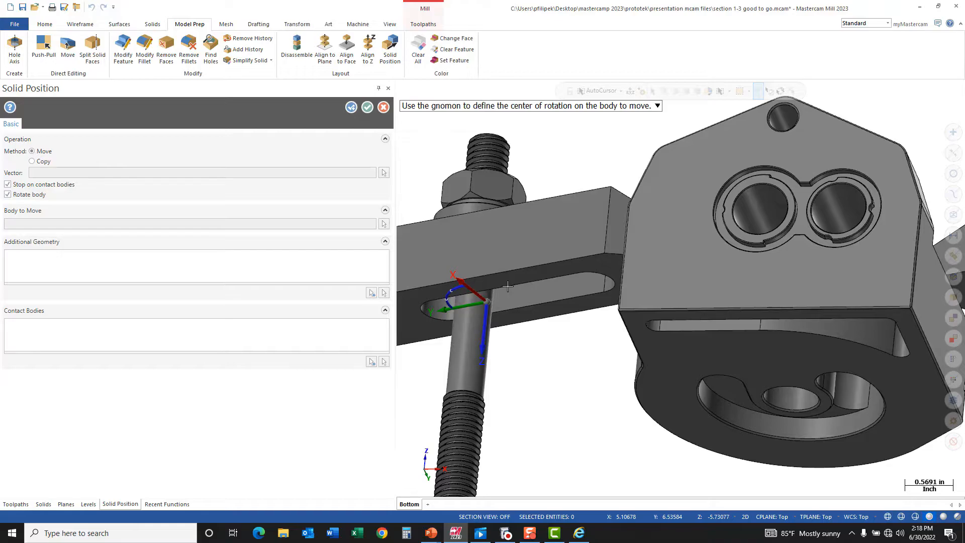
{"action": "key", "text": "Return"}
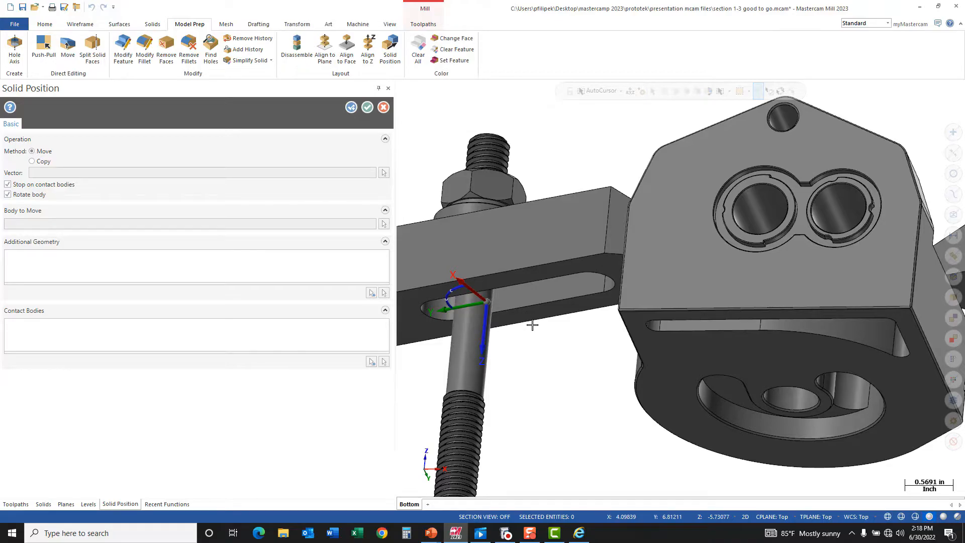
Set the clamped housing as the contact body for the strap clamp move.
{"action": "scroll", "coordinate": [539, 317], "scroll_direction": "down", "scroll_amount": 2}
{"action": "middle_click_drag", "start_coordinate": [549, 298], "coordinate": [634, 311]}
{"action": "scroll", "coordinate": [663, 313], "scroll_direction": "up", "scroll_amount": 3}
{"action": "left_click", "coordinate": [643, 318]}
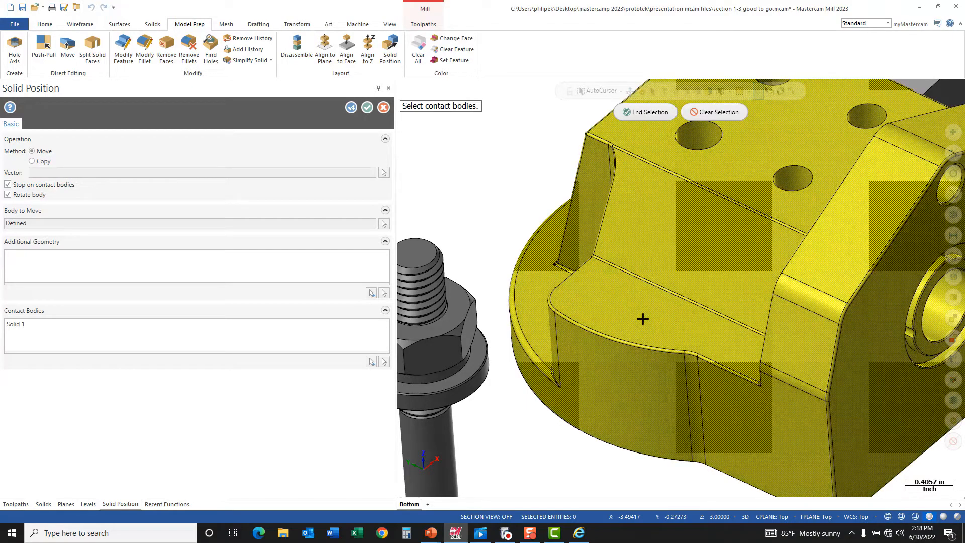
{"action": "left_click", "coordinate": [654, 110]}
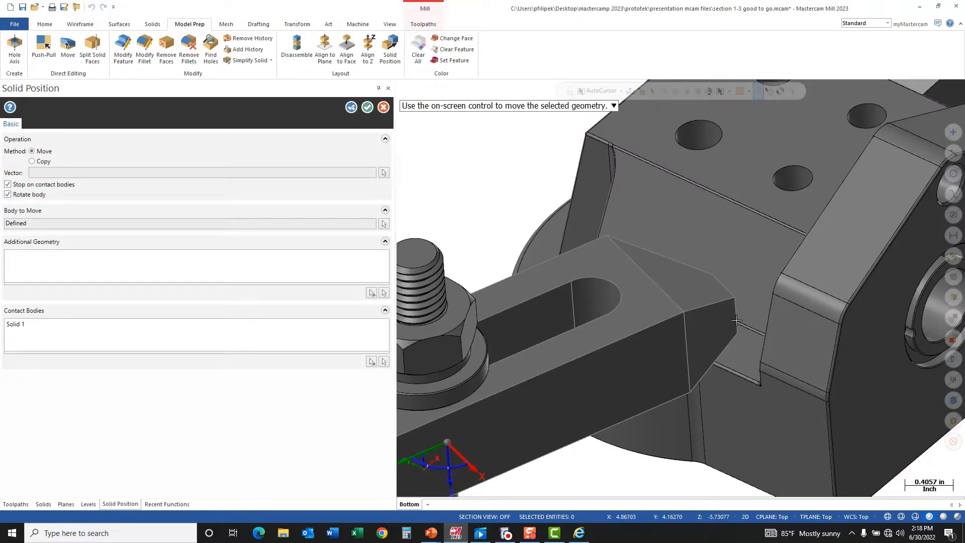
Move the strap clamp down along Z until it stops against the housing's ledge, and accept the position.
{"action": "scroll", "coordinate": [726, 330], "scroll_direction": "down", "scroll_amount": 3}
{"action": "middle_click_drag", "start_coordinate": [732, 405], "coordinate": [686, 347]}
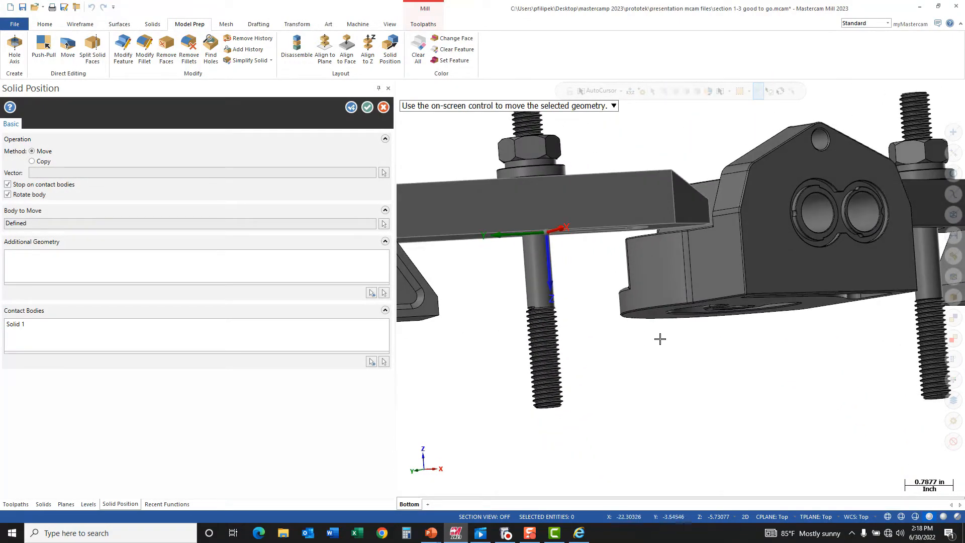
{"action": "left_click_drag", "start_coordinate": [558, 271], "coordinate": [568, 290]}
{"action": "middle_click_drag", "start_coordinate": [691, 338], "coordinate": [674, 346]}
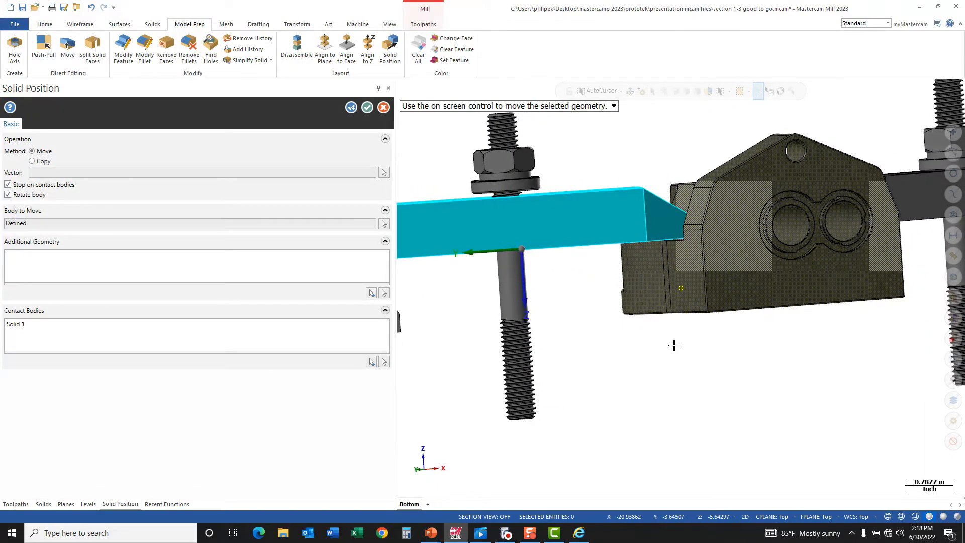
{"action": "scroll", "coordinate": [654, 299], "scroll_direction": "up", "scroll_amount": 8}
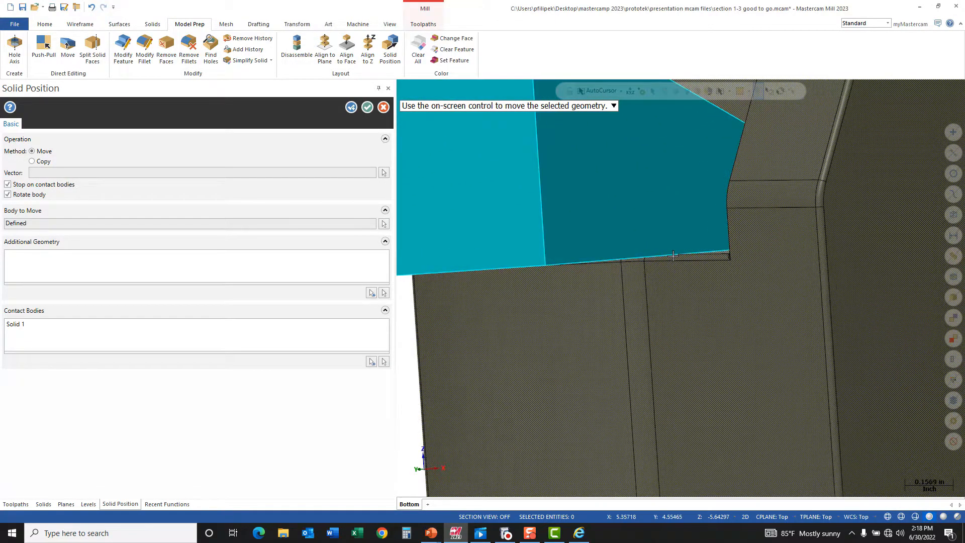
{"action": "middle_click_drag", "start_coordinate": [664, 278], "coordinate": [694, 274]}
{"action": "scroll", "coordinate": [684, 289], "scroll_direction": "down", "scroll_amount": 5}
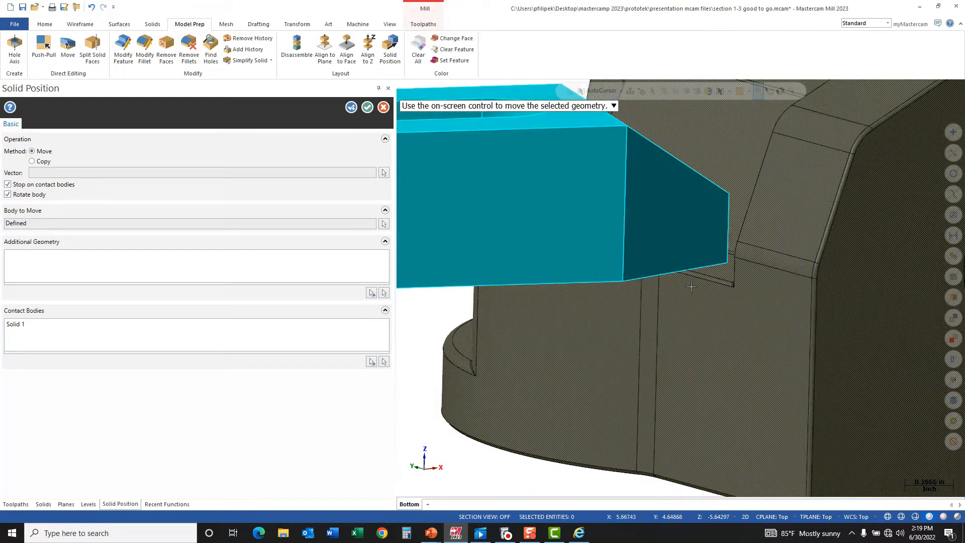
{"action": "scroll", "coordinate": [680, 295], "scroll_direction": "down", "scroll_amount": 2}
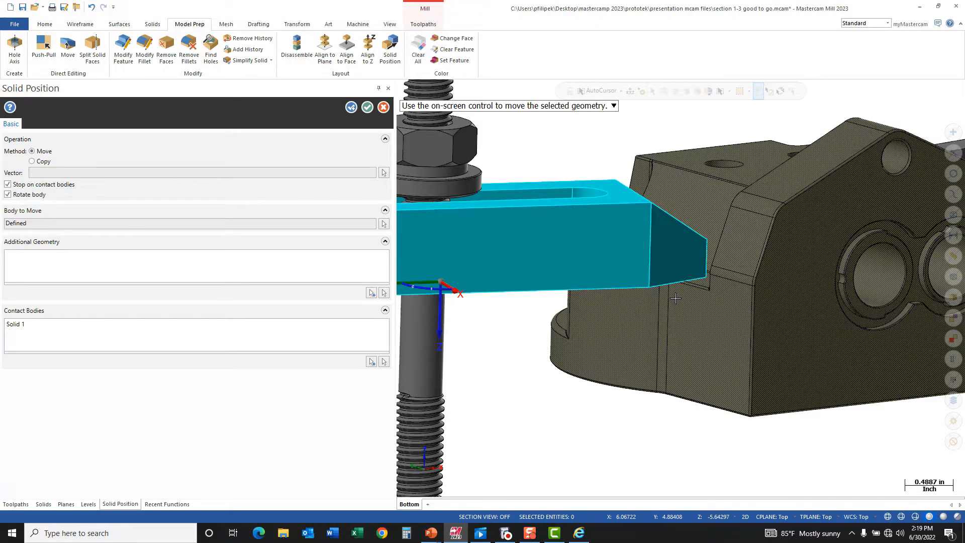
{"action": "scroll", "coordinate": [797, 347], "scroll_direction": "down", "scroll_amount": 2}
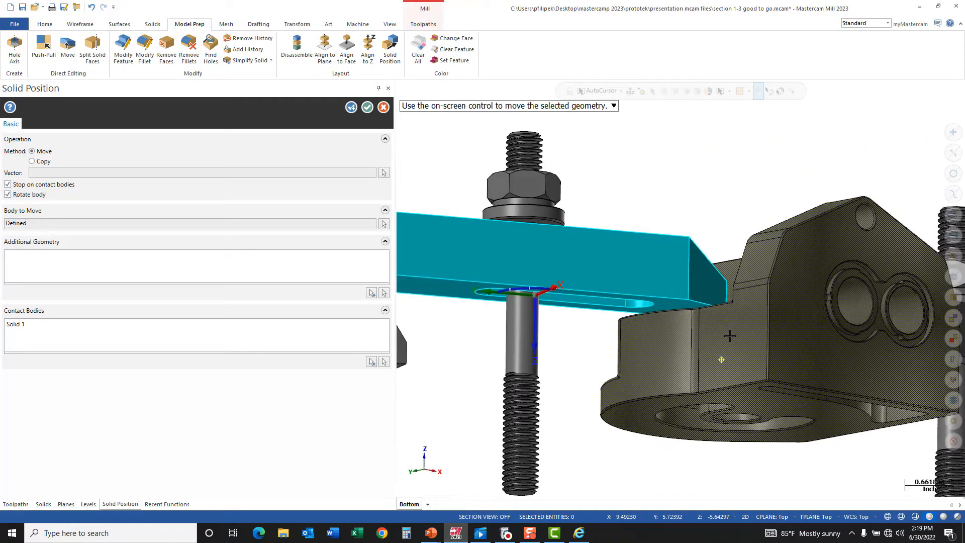
{"action": "scroll", "coordinate": [721, 359], "scroll_direction": "down", "scroll_amount": 1}
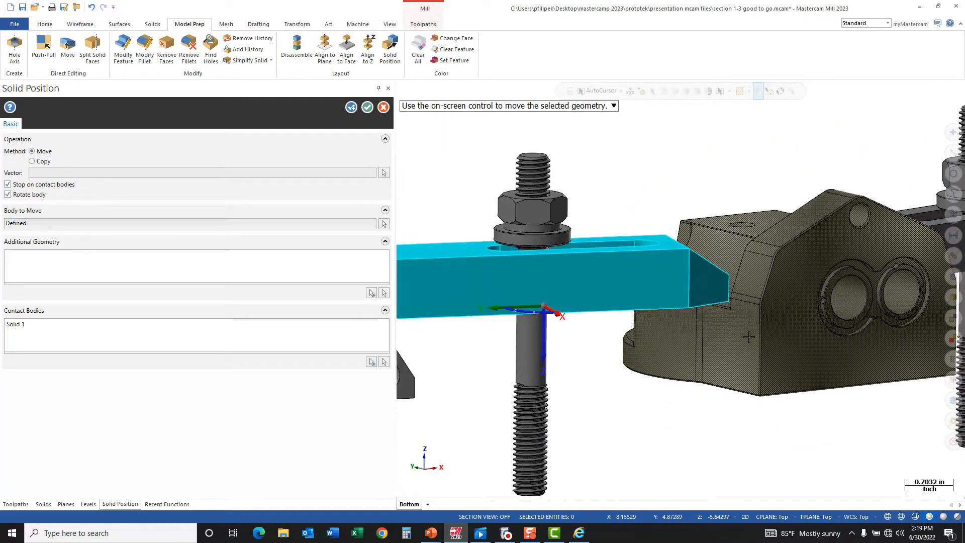
{"action": "left_click", "coordinate": [369, 109]}
Clear the result colours from the strap clamp that was lowered onto the housing.
{"action": "right_click", "coordinate": [642, 143]}
{"action": "left_click", "coordinate": [690, 130]}
{"action": "scroll", "coordinate": [693, 296], "scroll_direction": "up", "scroll_amount": 3}
{"action": "scroll", "coordinate": [724, 296], "scroll_direction": "down", "scroll_amount": 5}
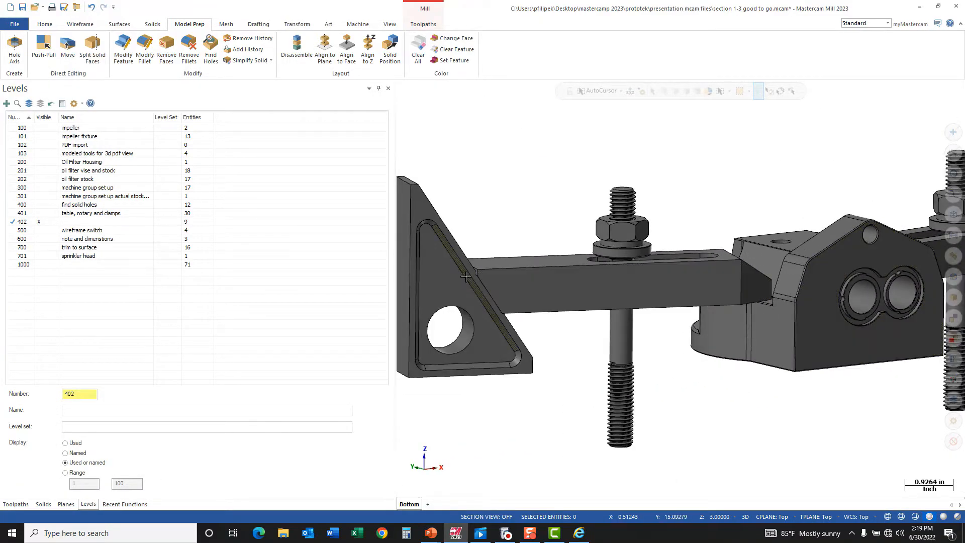
Start Solid Position and define the left triangular step block as the body to move by its sloped face.
{"action": "scroll", "coordinate": [466, 276], "scroll_direction": "up", "scroll_amount": 8}
{"action": "scroll", "coordinate": [483, 272], "scroll_direction": "up", "scroll_amount": 4}
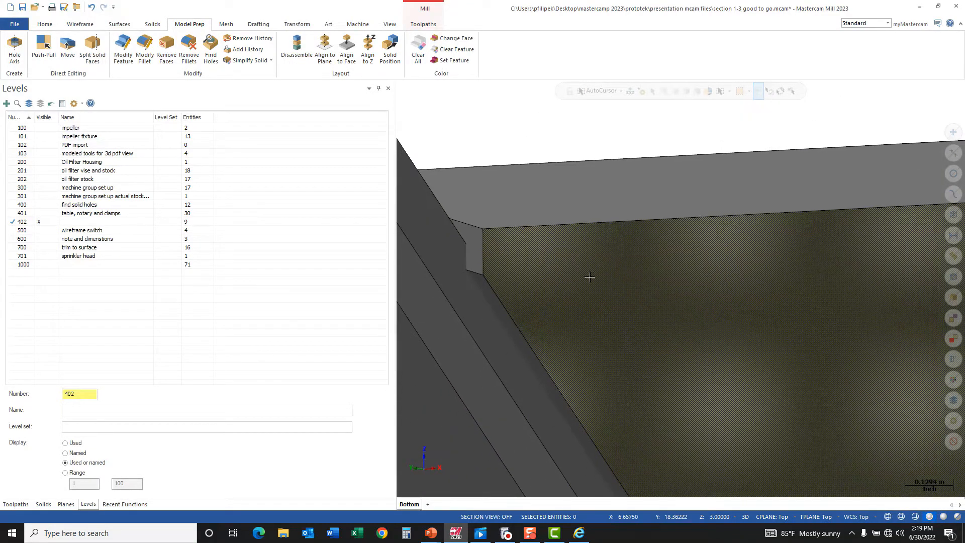
{"action": "scroll", "coordinate": [539, 270], "scroll_direction": "down", "scroll_amount": 13}
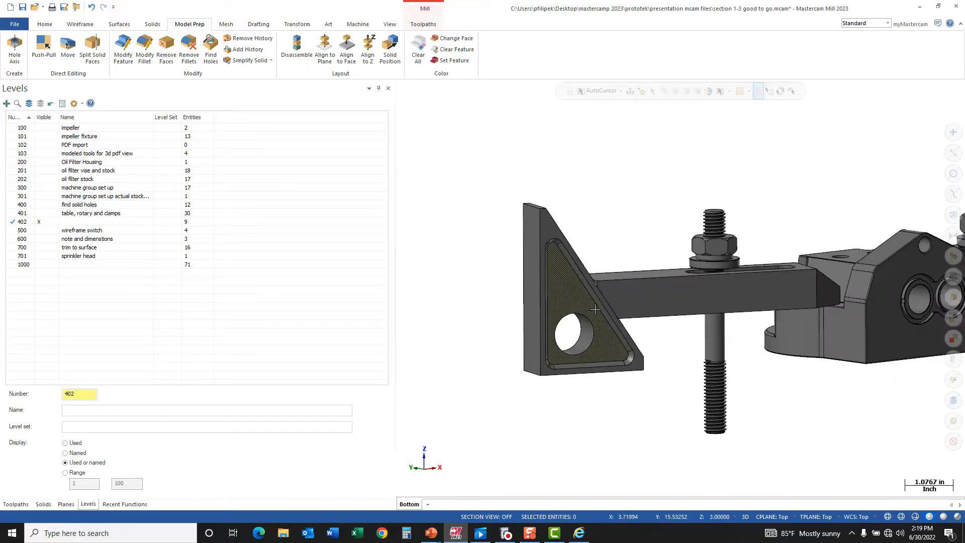
{"action": "left_click", "coordinate": [390, 50]}
{"action": "middle_click_drag", "start_coordinate": [601, 301], "coordinate": [599, 267]}
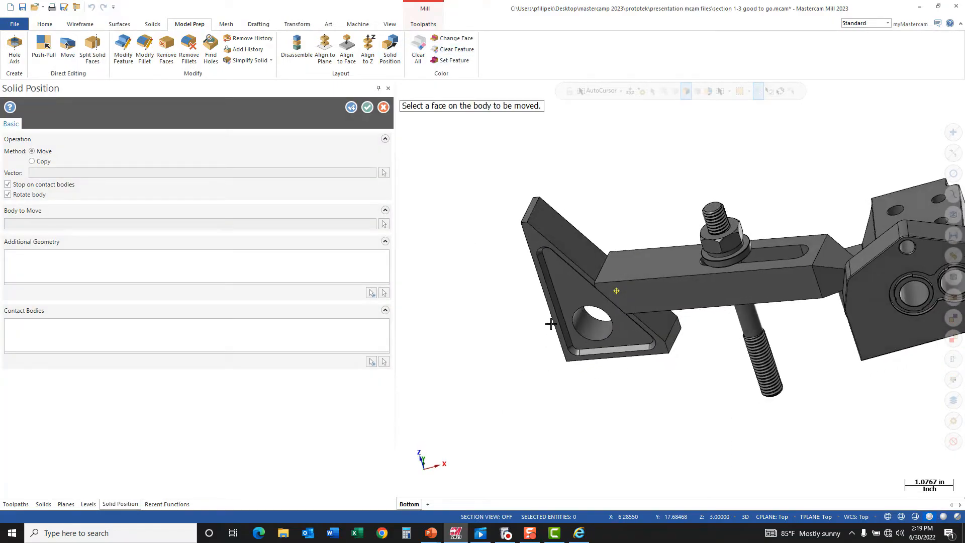
{"action": "left_click", "coordinate": [587, 259]}
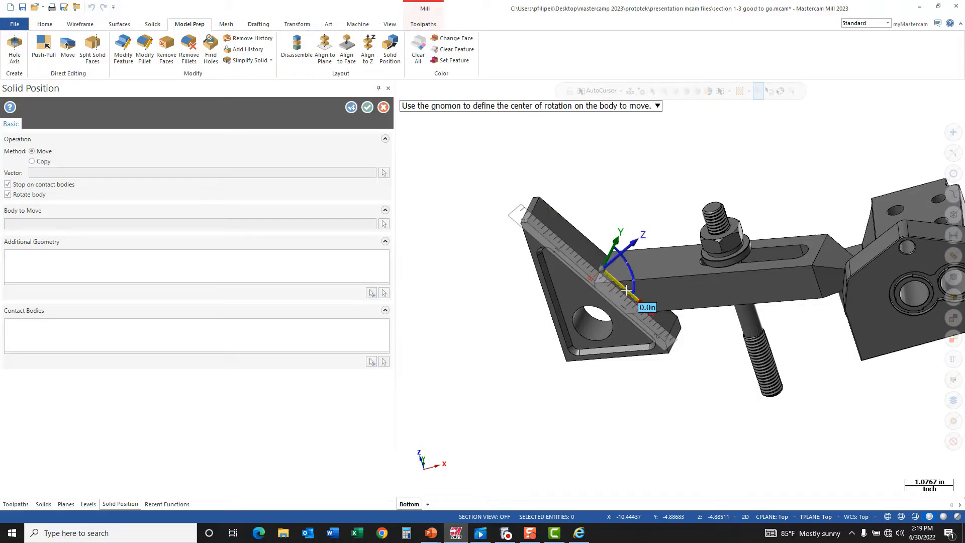
{"action": "left_click", "coordinate": [621, 312]}
Set the strap clamp as the contact body, move the triangular step block along Z until it touches the clamp, and accept.
{"action": "middle_click_drag", "start_coordinate": [622, 312], "coordinate": [594, 310]}
{"action": "left_click", "coordinate": [593, 311]}
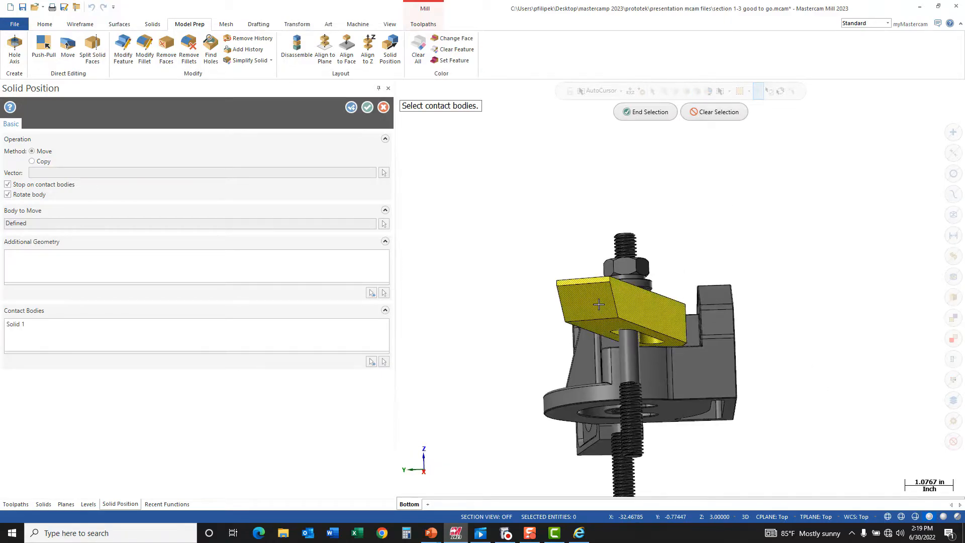
{"action": "left_click", "coordinate": [641, 113]}
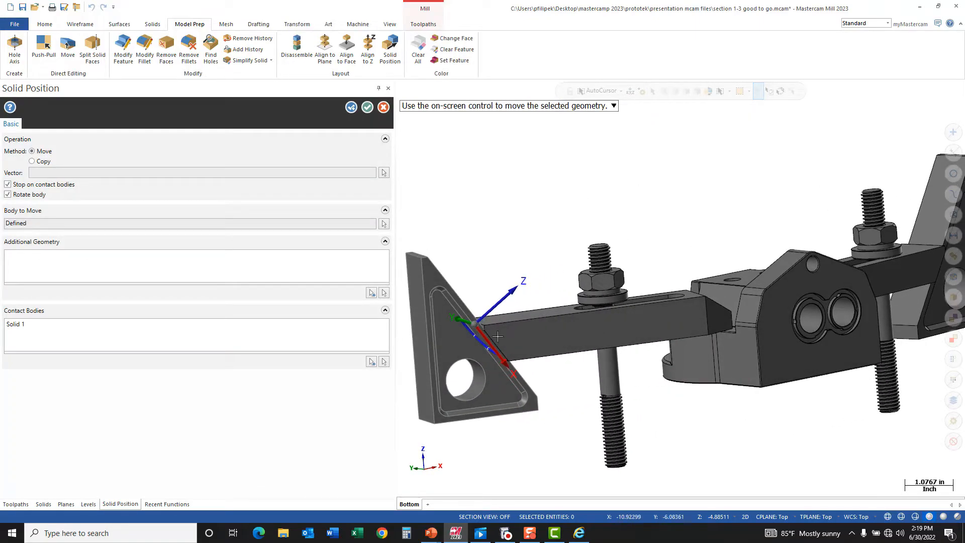
{"action": "mouse_move", "coordinate": [496, 303]}
{"action": "left_mouse_down"}
{"action": "mouse_move", "coordinate": [453, 341]}
{"action": "mouse_move", "coordinate": [500, 318]}
{"action": "mouse_move", "coordinate": [455, 342]}
{"action": "mouse_move", "coordinate": [490, 320]}
{"action": "left_mouse_up"}
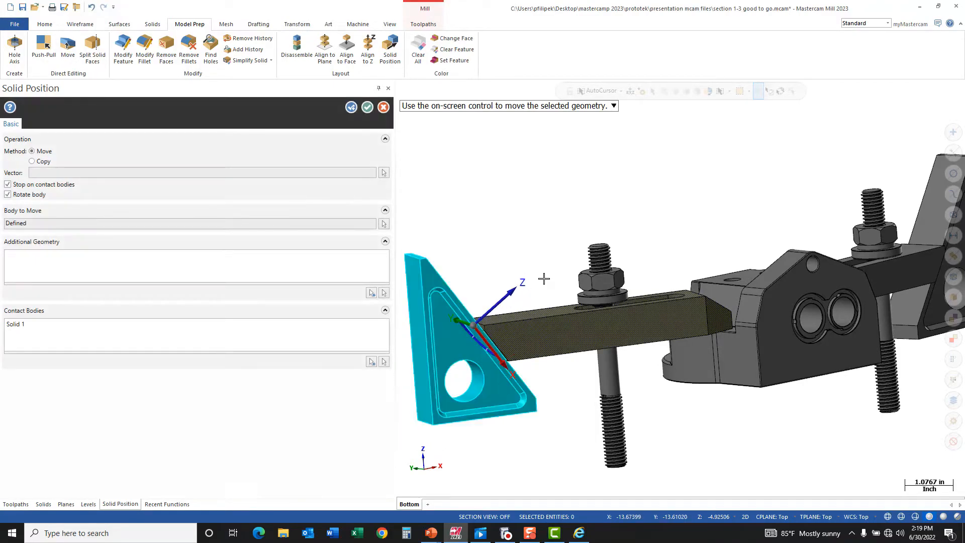
{"action": "left_click", "coordinate": [367, 107]}
{"action": "scroll", "coordinate": [482, 347], "scroll_direction": "up", "scroll_amount": 10}
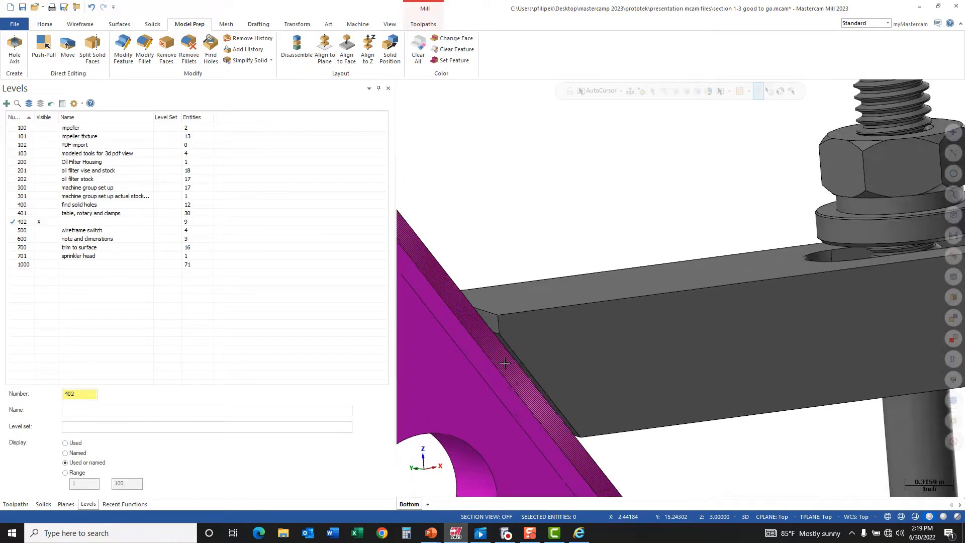
{"action": "scroll", "coordinate": [481, 347], "scroll_direction": "down", "scroll_amount": 8}
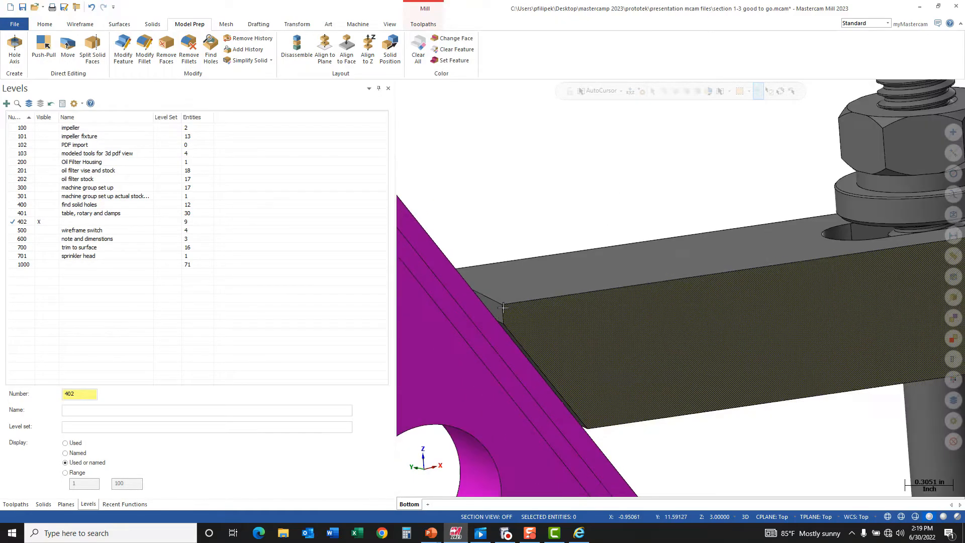
Clear the result colours from the triangular step block seated against the strap clamp.
{"action": "scroll", "coordinate": [501, 304], "scroll_direction": "down", "scroll_amount": 3}
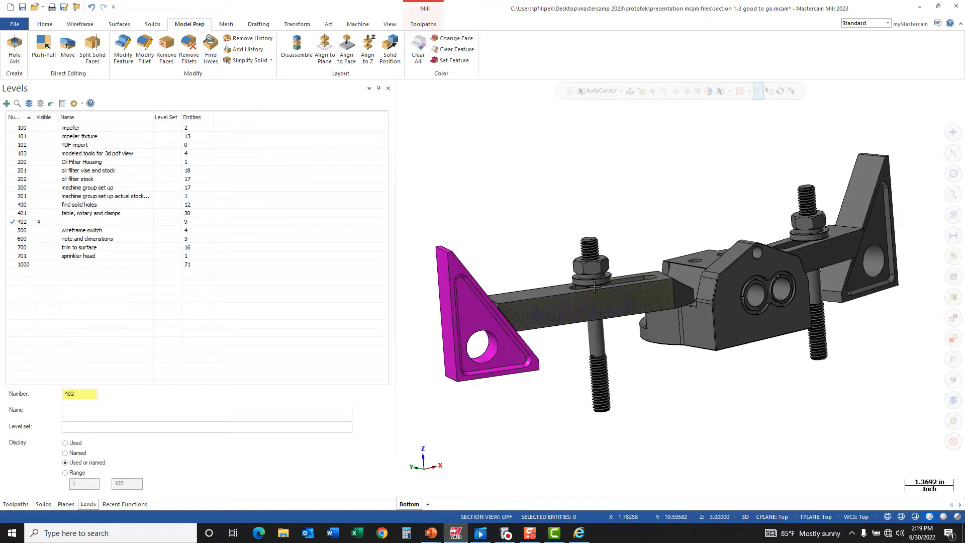
{"action": "scroll", "coordinate": [591, 275], "scroll_direction": "up", "scroll_amount": 3}
{"action": "scroll", "coordinate": [592, 274], "scroll_direction": "up", "scroll_amount": 2}
{"action": "scroll", "coordinate": [621, 257], "scroll_direction": "up", "scroll_amount": 2}
{"action": "middle_click_drag", "start_coordinate": [622, 257], "coordinate": [623, 267]}
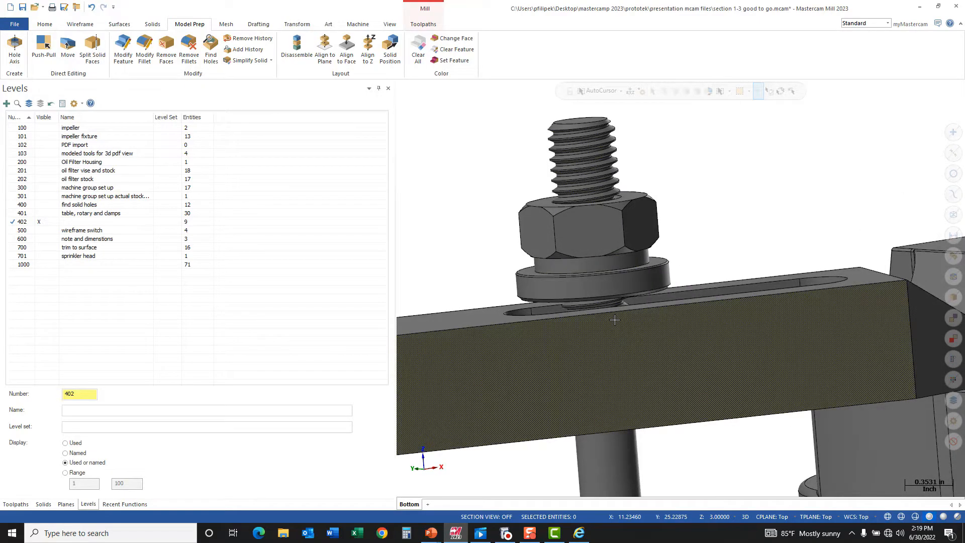
{"action": "scroll", "coordinate": [637, 302], "scroll_direction": "down", "scroll_amount": 3}
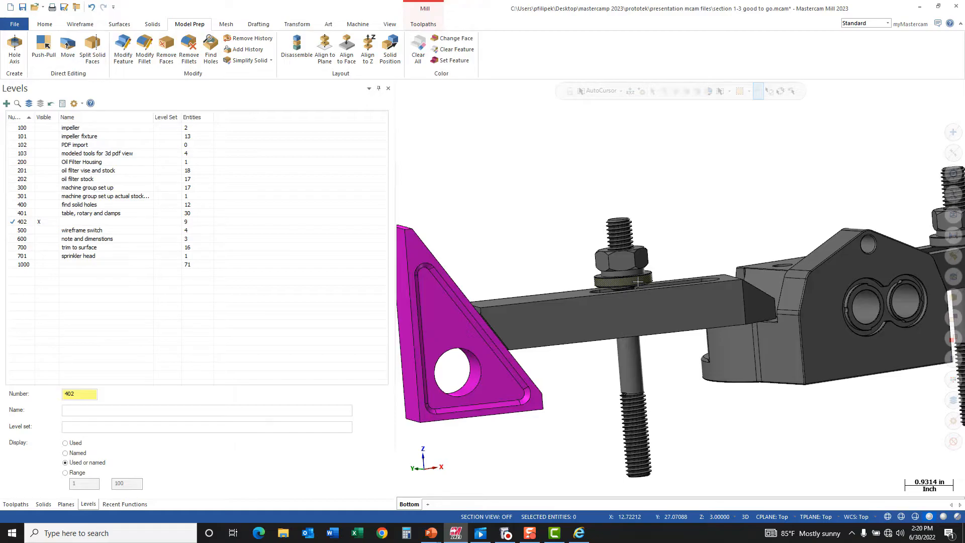
{"action": "right_click", "coordinate": [509, 209]}
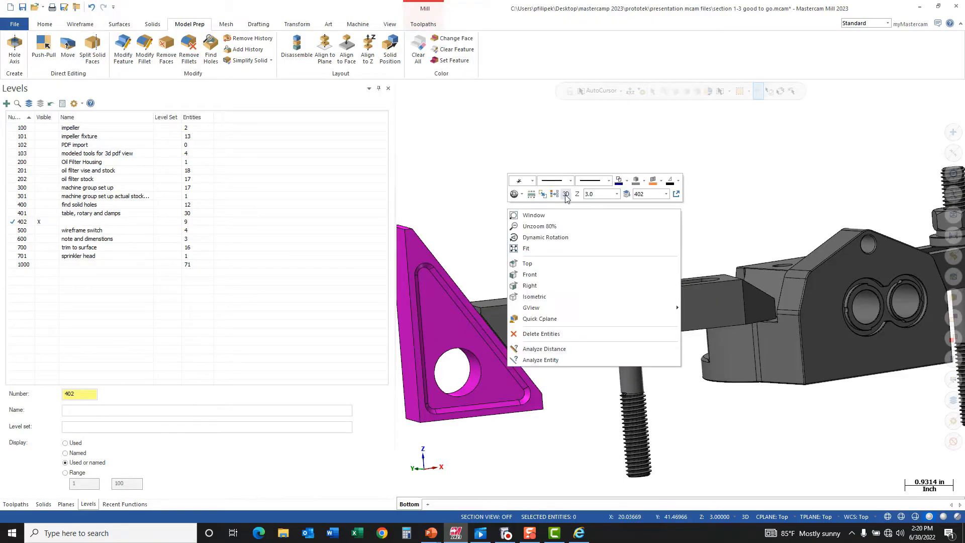
{"action": "left_click", "coordinate": [559, 196]}
{"action": "scroll", "coordinate": [633, 246], "scroll_direction": "down", "scroll_amount": 4}
{"action": "middle_click_drag", "start_coordinate": [772, 276], "coordinate": [729, 273]}
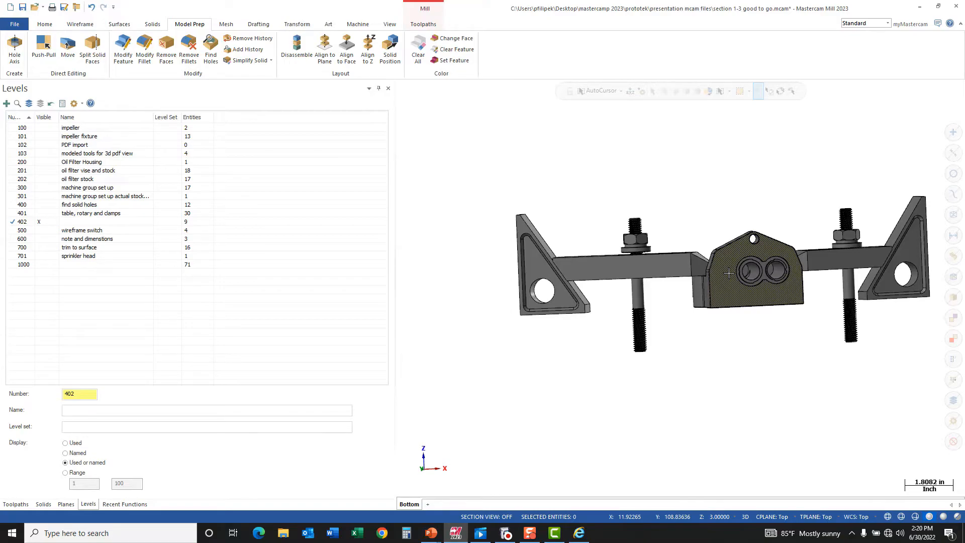
Make level 701 (sprinkler head) the main level, hide level 402, and view the sprinkler head from the isometric direction.
{"action": "left_click", "coordinate": [22, 256]}
{"action": "left_click", "coordinate": [40, 222]}
{"action": "scroll", "coordinate": [614, 259], "scroll_direction": "down", "scroll_amount": 1}
{"action": "scroll", "coordinate": [616, 249], "scroll_direction": "down", "scroll_amount": 3}
{"action": "right_click", "coordinate": [712, 204]}
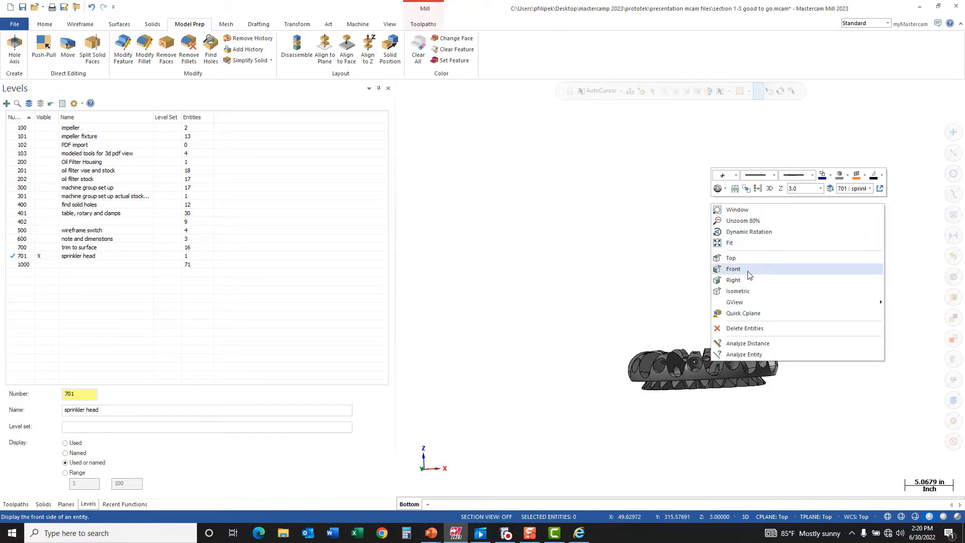
{"action": "left_click", "coordinate": [737, 291]}
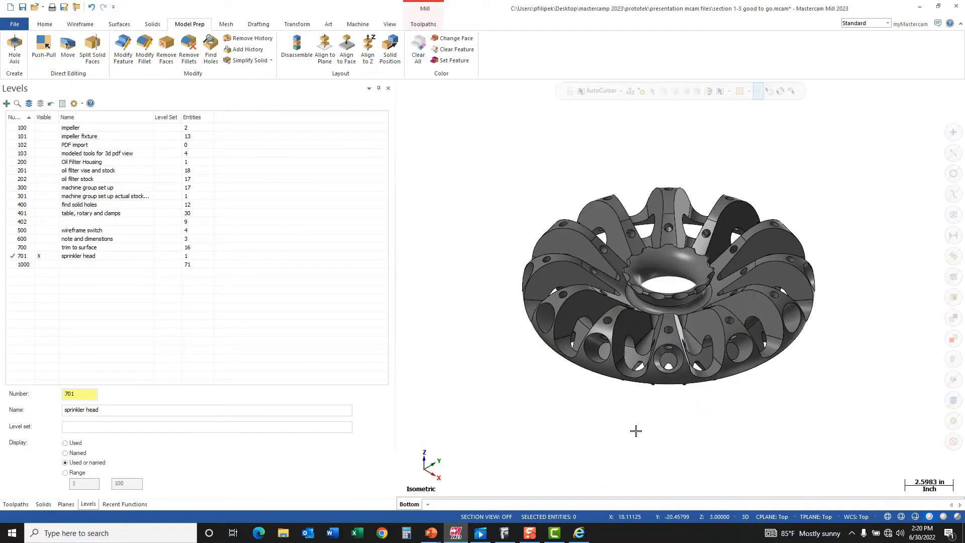
{"action": "scroll", "coordinate": [646, 381], "scroll_direction": "up", "scroll_amount": 2}
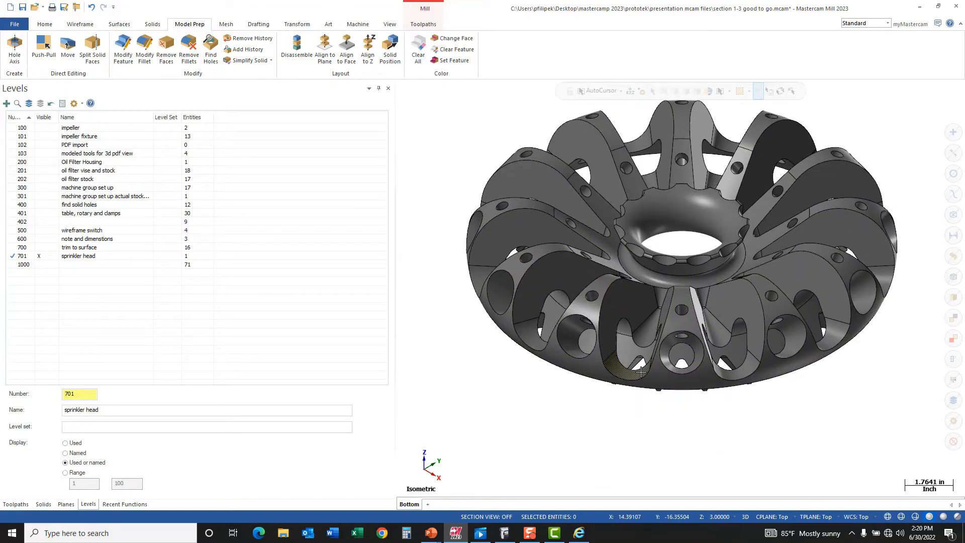
{"action": "scroll", "coordinate": [641, 372], "scroll_direction": "up", "scroll_amount": 2}
{"action": "mouse_move", "coordinate": [646, 369]}
{"action": "middle_mouse_down"}
{"action": "mouse_move", "coordinate": [699, 334]}
{"action": "mouse_move", "coordinate": [727, 339]}
{"action": "middle_mouse_up"}
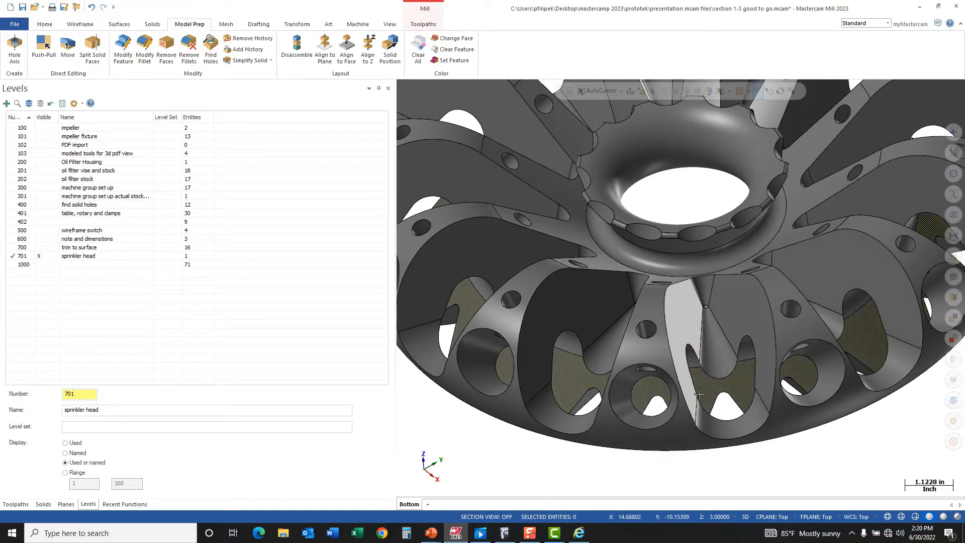
{"action": "scroll", "coordinate": [728, 336], "scroll_direction": "down", "scroll_amount": 2}
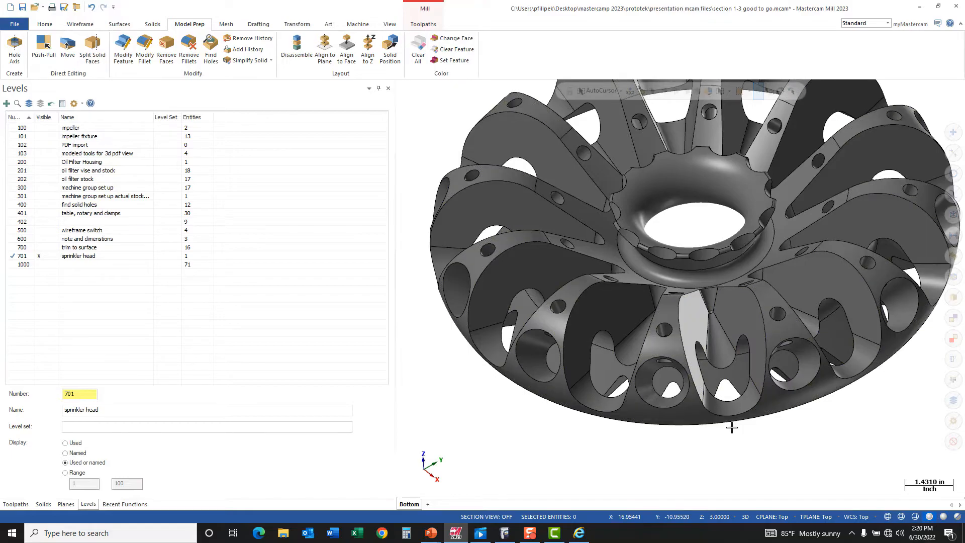
{"action": "scroll", "coordinate": [729, 425], "scroll_direction": "down", "scroll_amount": 1}
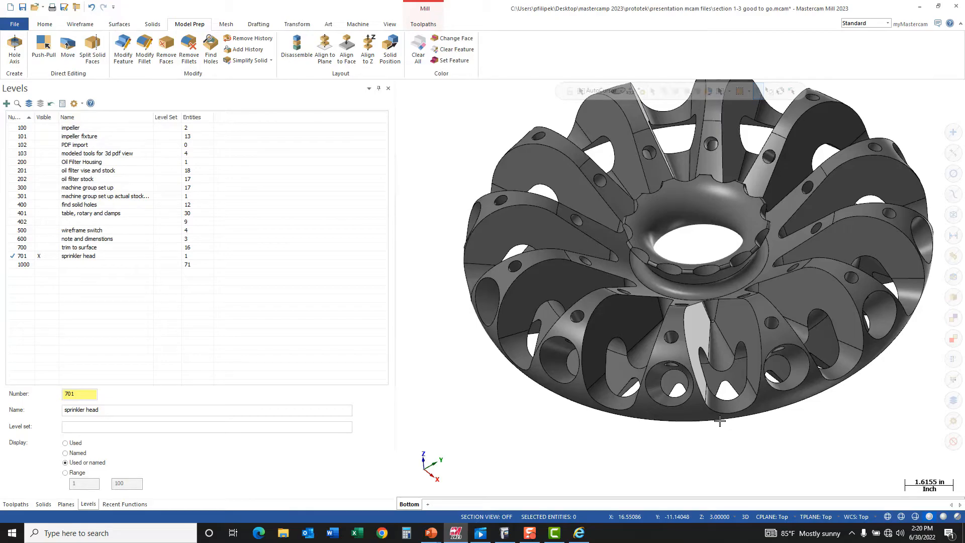
Make level 700 (trim to surface) the main level and examine where the green surfaces pass through the orange disc.
{"action": "left_click", "coordinate": [27, 248]}
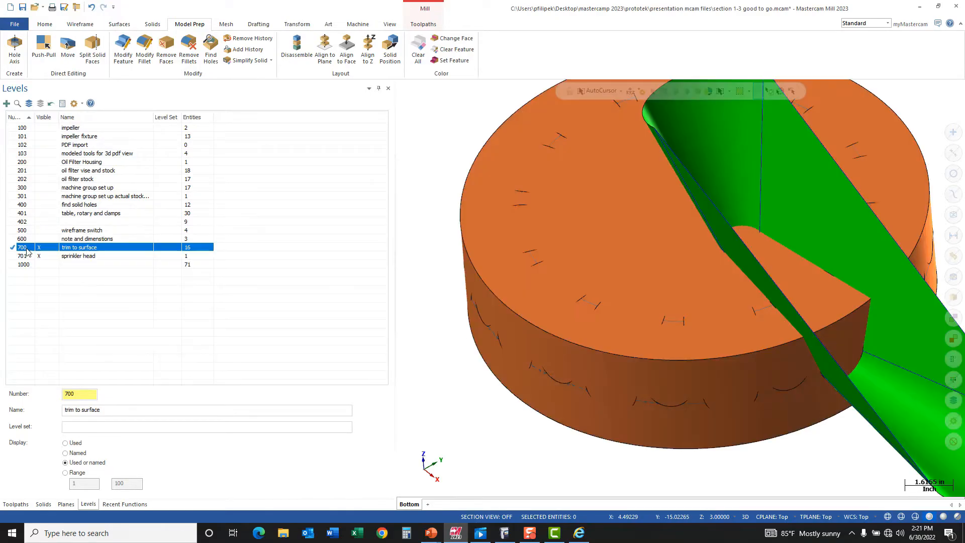
{"action": "scroll", "coordinate": [427, 262], "scroll_direction": "down", "scroll_amount": 4}
{"action": "mouse_move", "coordinate": [722, 304]}
{"action": "middle_mouse_down"}
{"action": "mouse_move", "coordinate": [618, 273]}
{"action": "mouse_move", "coordinate": [588, 301]}
{"action": "mouse_move", "coordinate": [595, 315]}
{"action": "mouse_move", "coordinate": [652, 315]}
{"action": "mouse_move", "coordinate": [777, 235]}
{"action": "middle_mouse_up"}
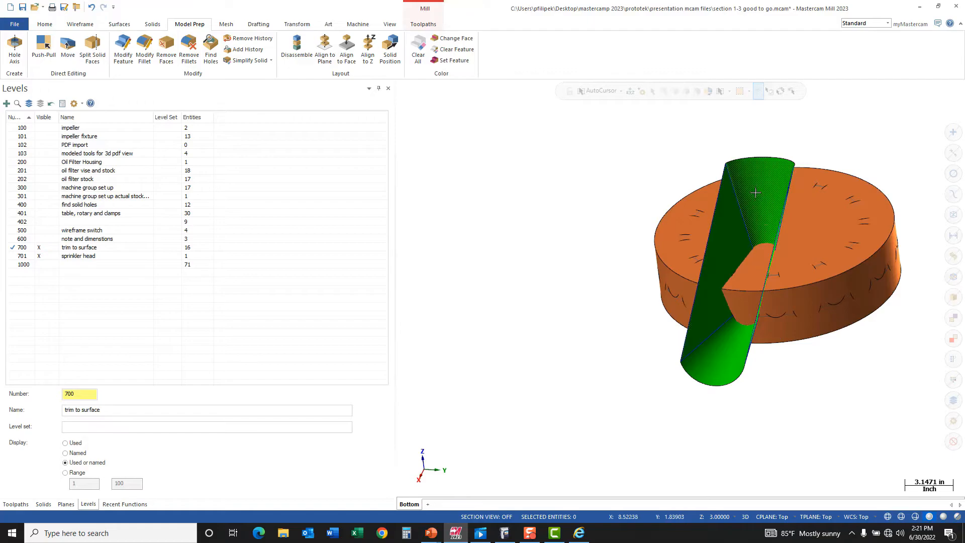
{"action": "scroll", "coordinate": [798, 341], "scroll_direction": "up", "scroll_amount": 5}
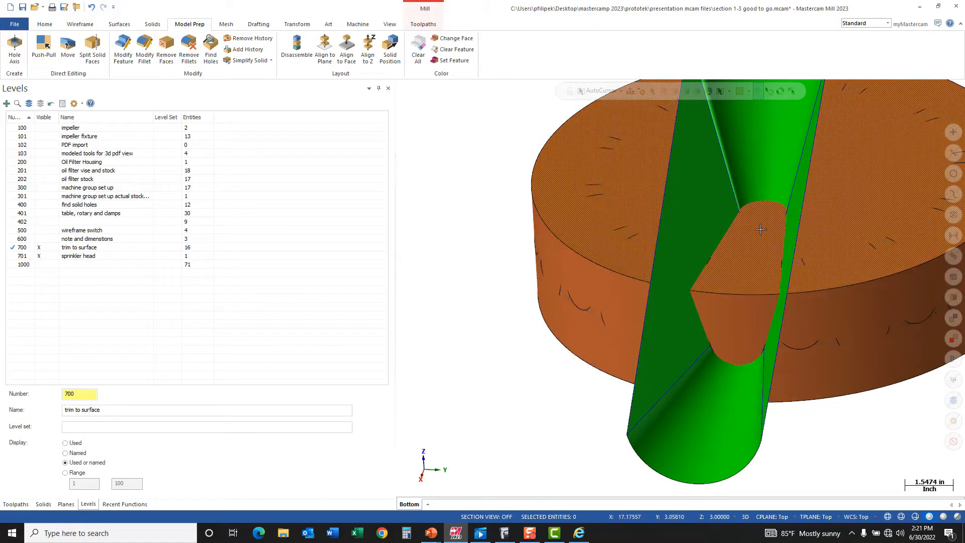
{"action": "scroll", "coordinate": [709, 371], "scroll_direction": "down", "scroll_amount": 4}
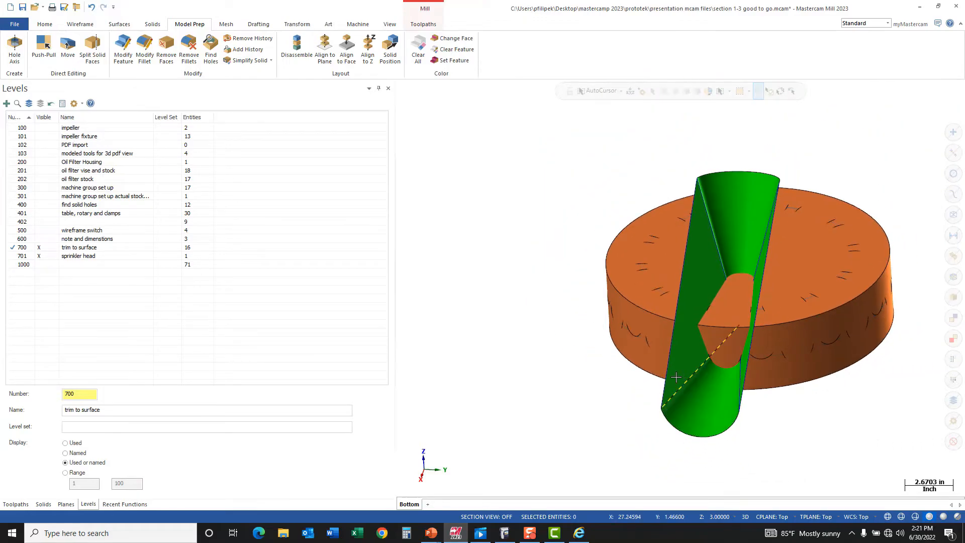
Return to level 701 as the main level, hide level 700, and inspect the sprinkler head's pockets.
{"action": "left_click", "coordinate": [22, 256]}
{"action": "left_click", "coordinate": [39, 247]}
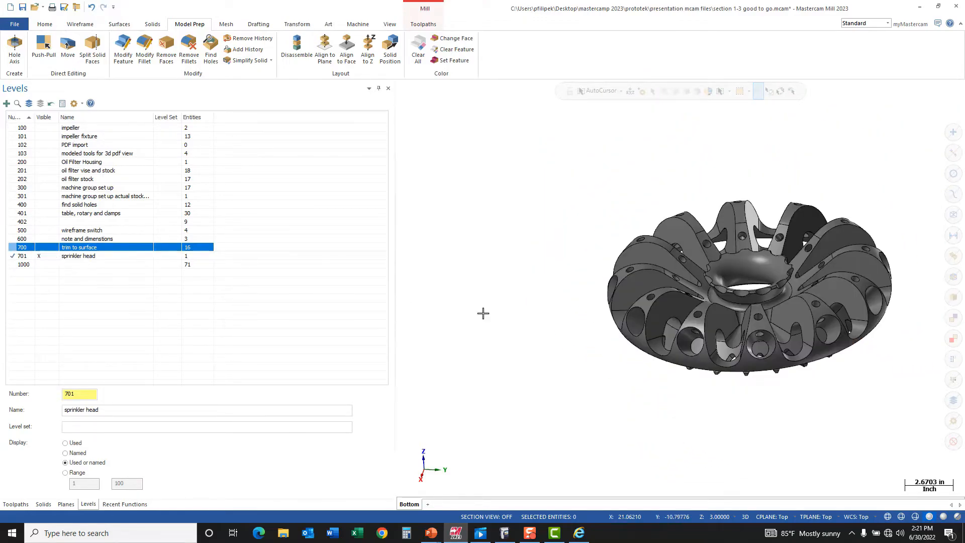
{"action": "scroll", "coordinate": [715, 296], "scroll_direction": "up", "scroll_amount": 3}
{"action": "mouse_move", "coordinate": [715, 346]}
{"action": "middle_mouse_down"}
{"action": "mouse_move", "coordinate": [721, 324]}
{"action": "mouse_move", "coordinate": [743, 336]}
{"action": "mouse_move", "coordinate": [722, 347]}
{"action": "middle_mouse_up"}
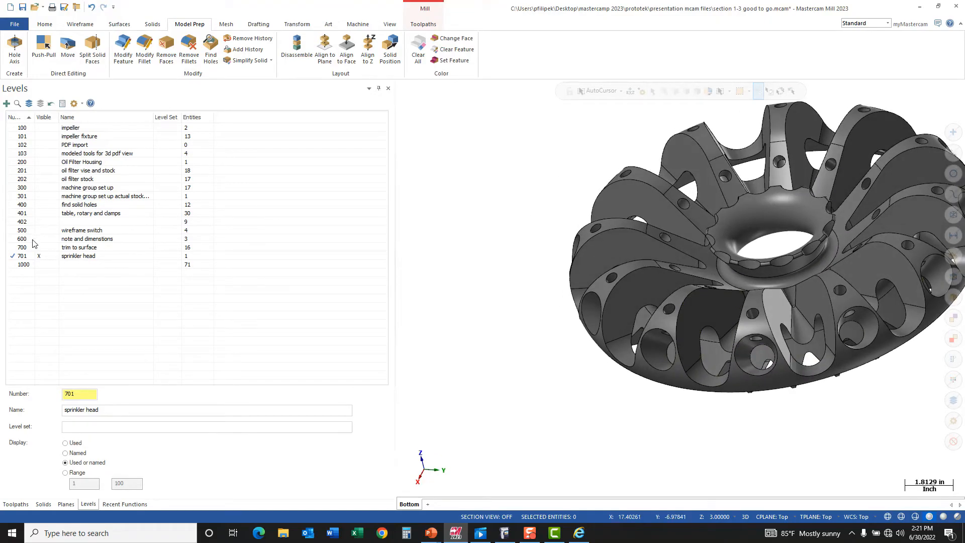
Make level 700 the main level again so only the orange disc and green trimming surfaces are displayed.
{"action": "left_click", "coordinate": [25, 248]}
{"action": "scroll", "coordinate": [493, 289], "scroll_direction": "down", "scroll_amount": 3}
{"action": "middle_click_drag", "start_coordinate": [493, 289], "coordinate": [412, 271]}
Start Trim to Surfaces and choose the orange disc's top and outer side faces as the first surface set.
{"action": "left_click", "coordinate": [120, 25]}
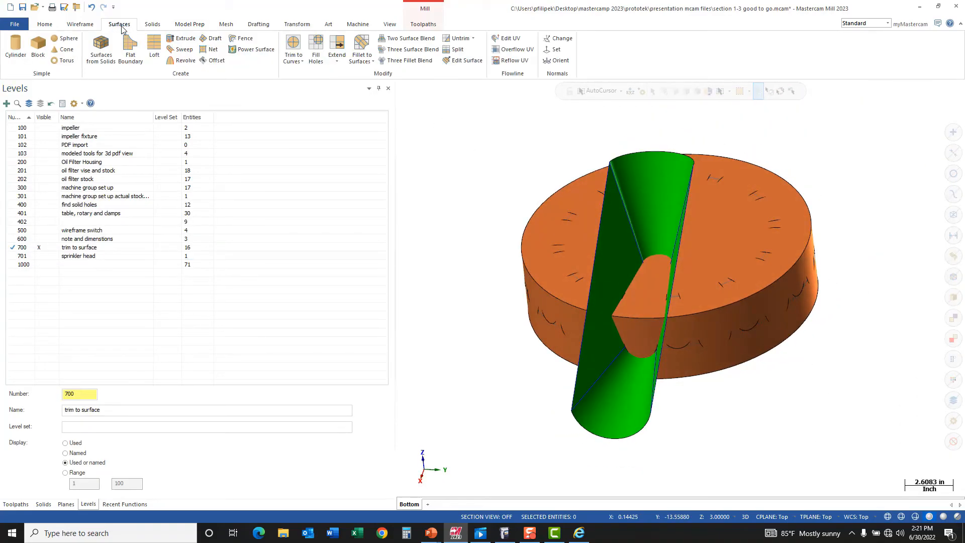
{"action": "left_click", "coordinate": [301, 65]}
{"action": "left_click", "coordinate": [301, 64]}
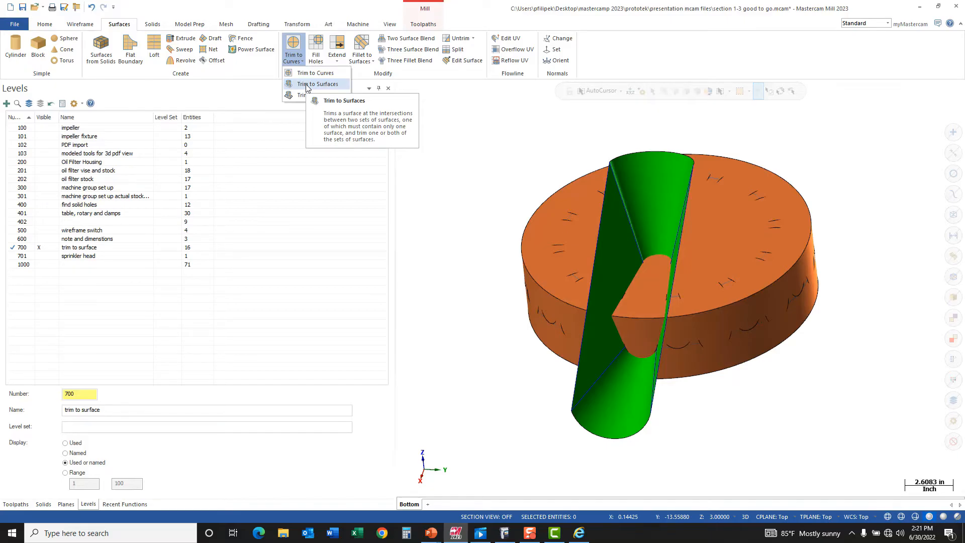
{"action": "left_click", "coordinate": [308, 87]}
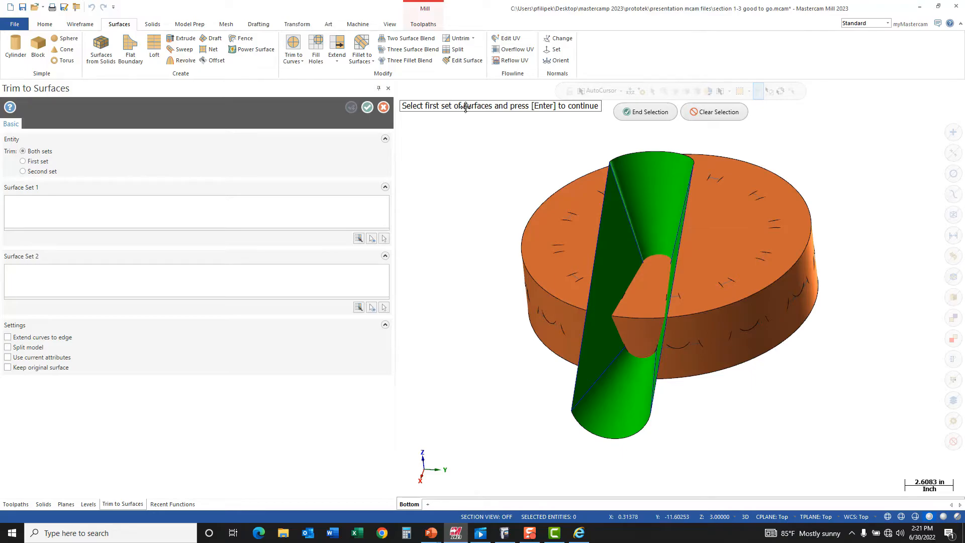
{"action": "left_click", "coordinate": [551, 221]}
{"action": "left_click", "coordinate": [548, 322]}
{"action": "left_click", "coordinate": [645, 113]}
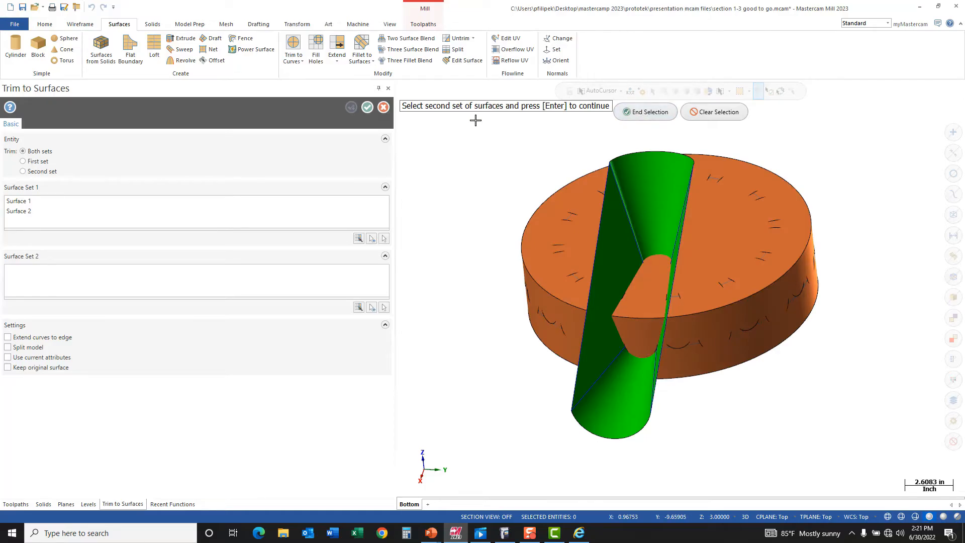
Choose the four green flat and curved surfaces crossing the disc as the second surface set.
{"action": "left_click", "coordinate": [626, 230]}
{"action": "left_click", "coordinate": [656, 220]}
{"action": "middle_click_drag", "start_coordinate": [659, 221], "coordinate": [691, 225]}
{"action": "left_click", "coordinate": [696, 249]}
{"action": "left_click", "coordinate": [669, 402]}
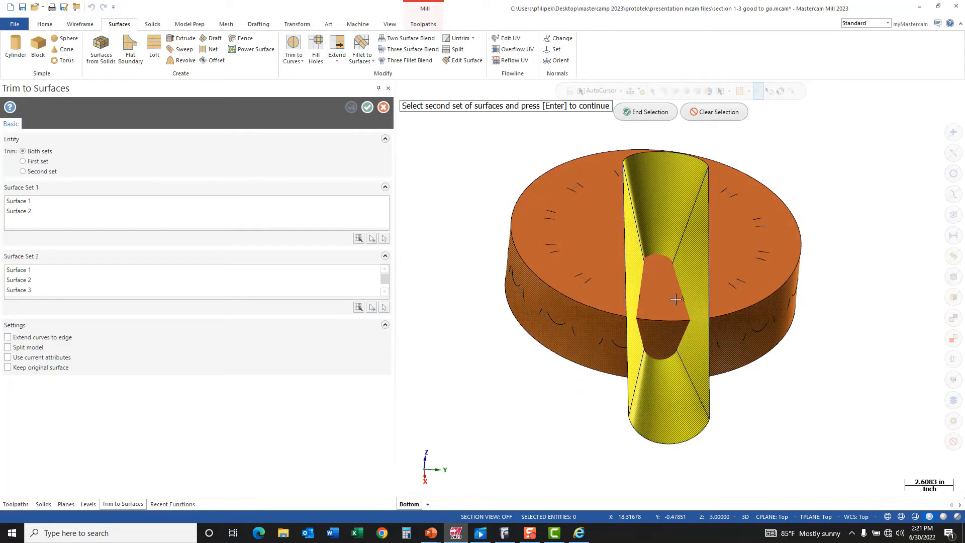
{"action": "left_click", "coordinate": [645, 112]}
{"action": "middle_click_drag", "start_coordinate": [853, 231], "coordinate": [628, 166]}
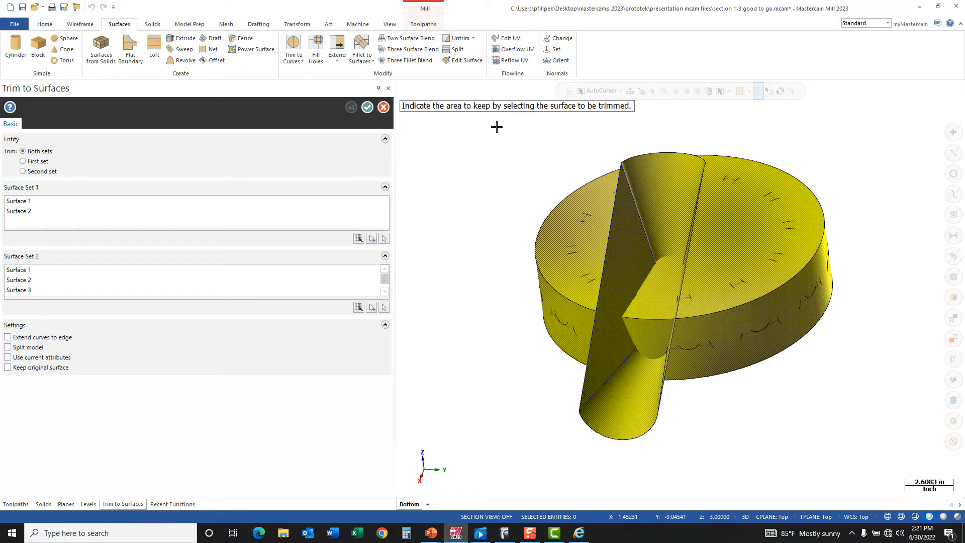
Indicate the areas to keep: the disc outside the green surfaces and the portion of the green surfaces within the disc.
{"action": "left_click", "coordinate": [562, 274]}
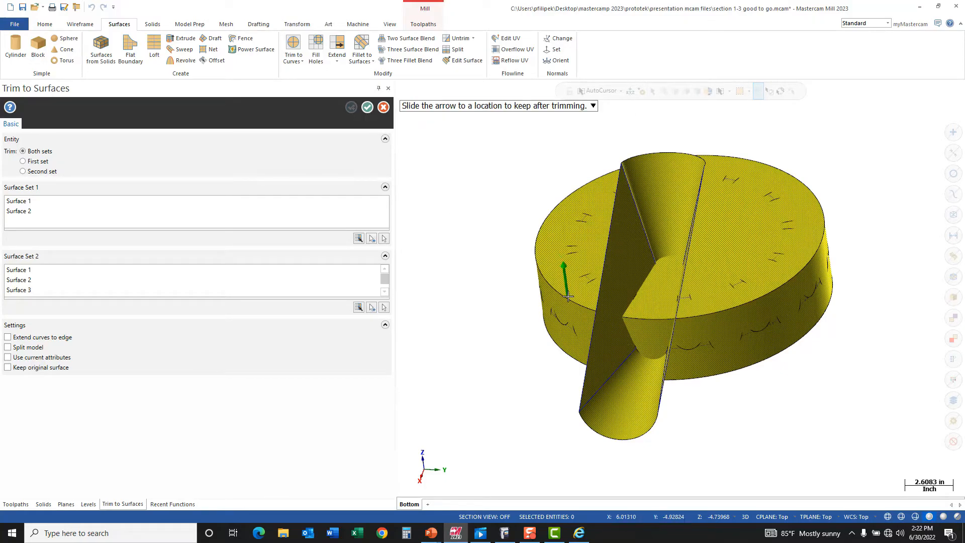
{"action": "left_click", "coordinate": [569, 299]}
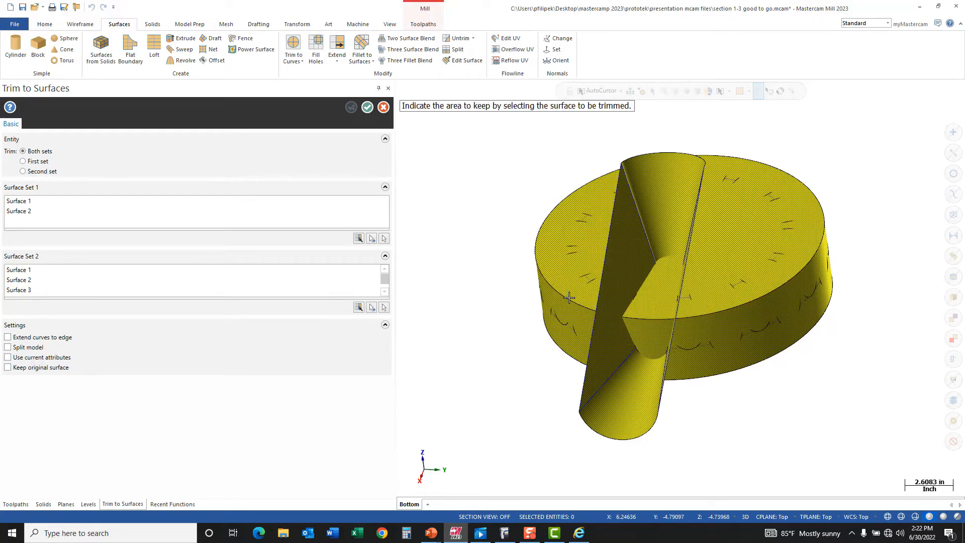
{"action": "left_click", "coordinate": [637, 282]}
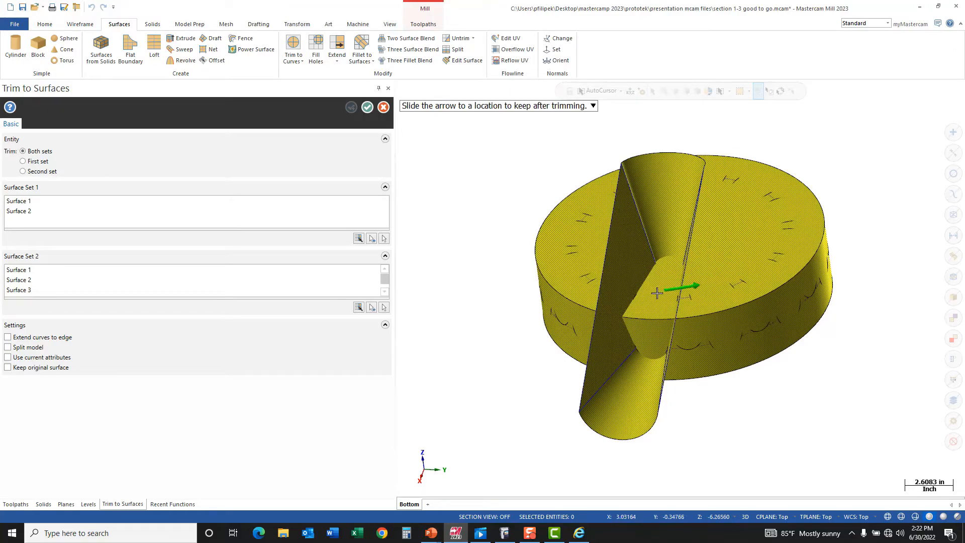
{"action": "left_click", "coordinate": [653, 293]}
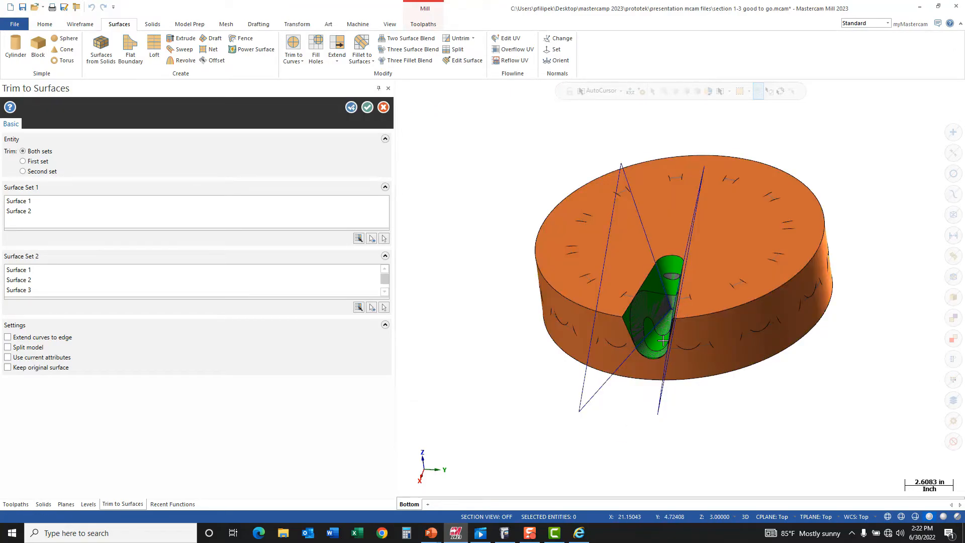
Examine the trimmed green pocket in the disc and how its surfaces meet the top and side faces.
{"action": "scroll", "coordinate": [664, 340], "scroll_direction": "up", "scroll_amount": 5}
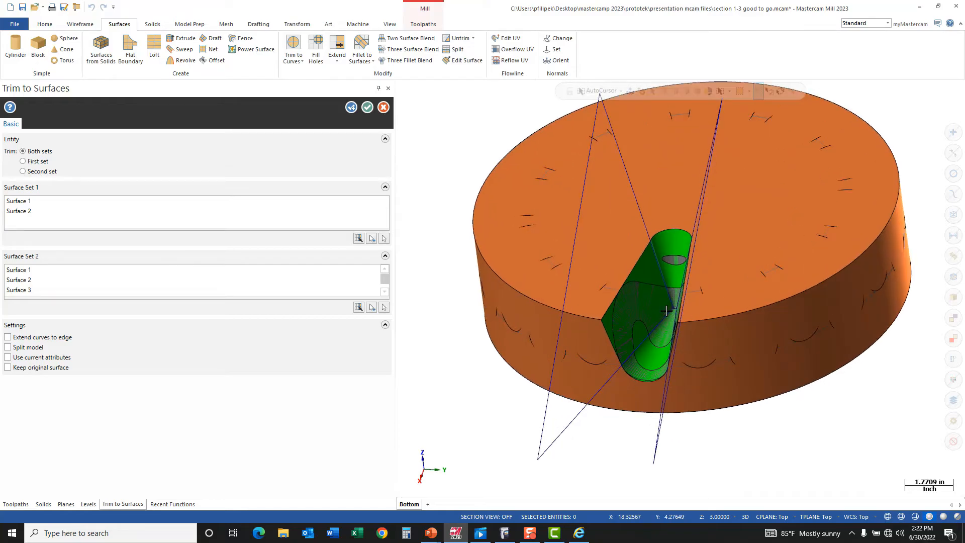
{"action": "middle_click_drag", "start_coordinate": [698, 307], "coordinate": [635, 338]}
{"action": "scroll", "coordinate": [610, 369], "scroll_direction": "up", "scroll_amount": 3}
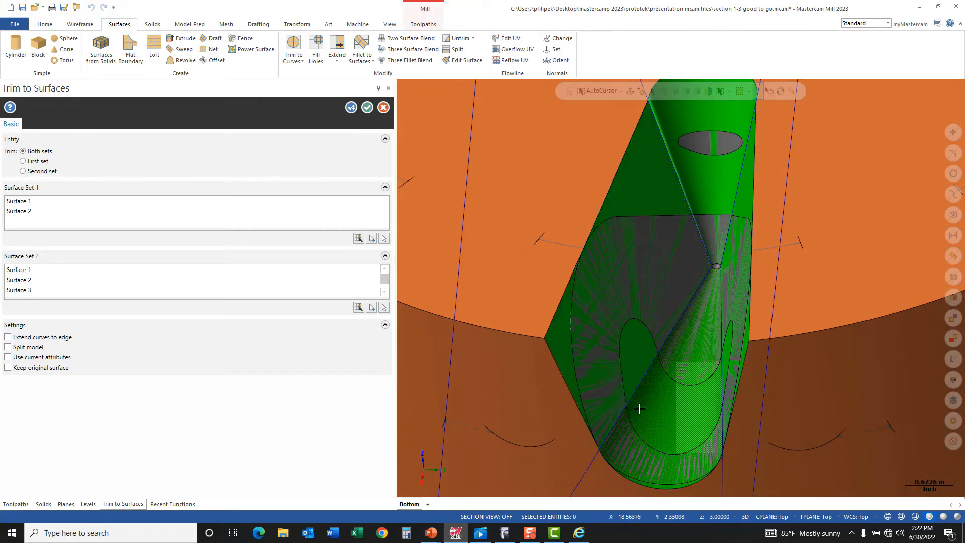
{"action": "mouse_move", "coordinate": [631, 405]}
{"action": "middle_mouse_down"}
{"action": "mouse_move", "coordinate": [726, 363]}
{"action": "mouse_move", "coordinate": [748, 333]}
{"action": "mouse_move", "coordinate": [770, 334]}
{"action": "mouse_move", "coordinate": [724, 346]}
{"action": "mouse_move", "coordinate": [693, 277]}
{"action": "mouse_move", "coordinate": [676, 384]}
{"action": "middle_mouse_up"}
{"action": "scroll", "coordinate": [676, 384], "scroll_direction": "down", "scroll_amount": 3}
{"action": "mouse_move", "coordinate": [625, 351]}
{"action": "middle_mouse_down"}
{"action": "mouse_move", "coordinate": [629, 327]}
{"action": "mouse_move", "coordinate": [649, 367]}
{"action": "mouse_move", "coordinate": [670, 377]}
{"action": "mouse_move", "coordinate": [679, 352]}
{"action": "middle_mouse_up"}
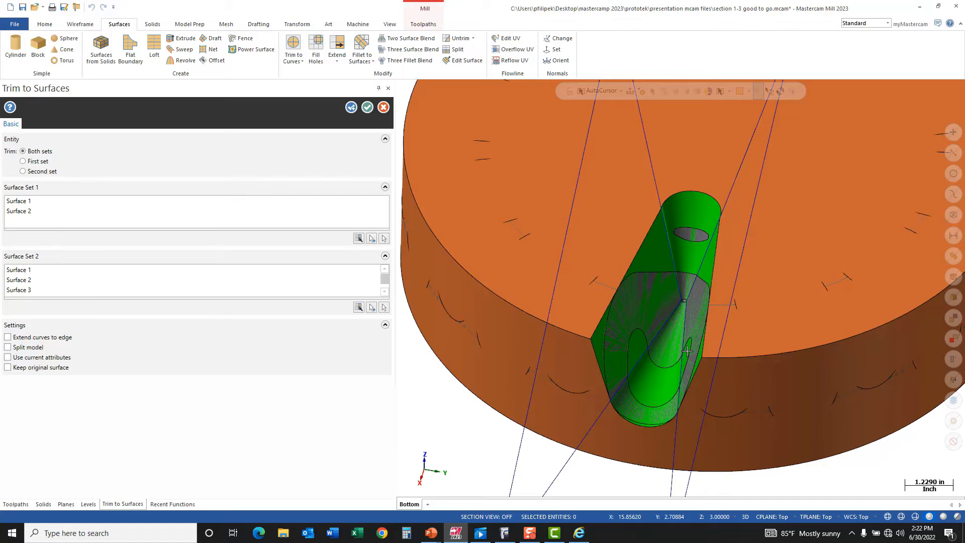
{"action": "mouse_move", "coordinate": [687, 351]}
{"action": "middle_mouse_down"}
{"action": "mouse_move", "coordinate": [653, 332]}
{"action": "mouse_move", "coordinate": [731, 363]}
{"action": "middle_mouse_up"}
{"action": "scroll", "coordinate": [651, 331], "scroll_direction": "up", "scroll_amount": 1}
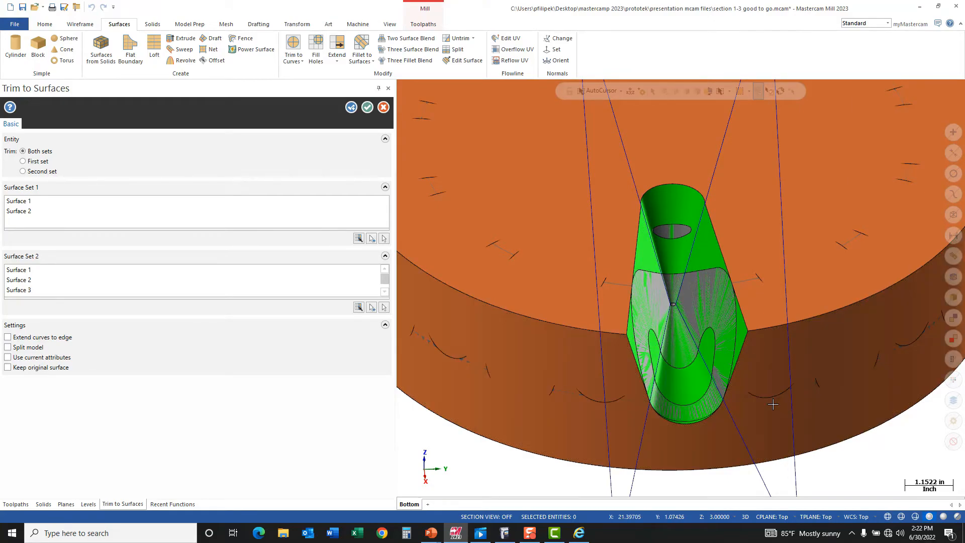
{"action": "scroll", "coordinate": [674, 229], "scroll_direction": "up", "scroll_amount": 7}
{"action": "mouse_move", "coordinate": [719, 236]}
{"action": "middle_mouse_down"}
{"action": "mouse_move", "coordinate": [714, 264]}
{"action": "mouse_move", "coordinate": [685, 281]}
{"action": "mouse_move", "coordinate": [782, 251]}
{"action": "mouse_move", "coordinate": [760, 245]}
{"action": "middle_mouse_up"}
{"action": "scroll", "coordinate": [760, 248], "scroll_direction": "down", "scroll_amount": 12}
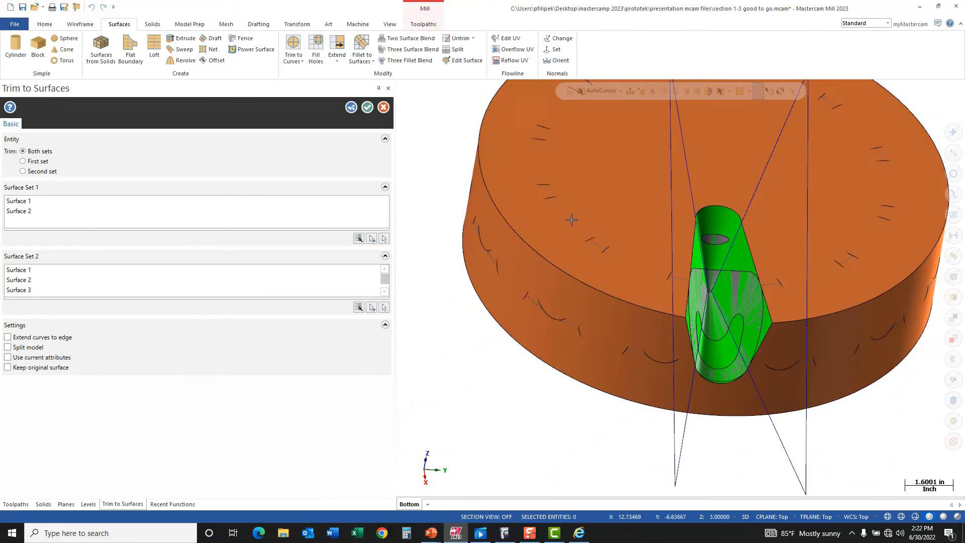
{"action": "left_click", "coordinate": [572, 220]}
{"action": "left_click", "coordinate": [718, 283]}
{"action": "scroll", "coordinate": [719, 283], "scroll_direction": "down", "scroll_amount": 3}
{"action": "middle_click_drag", "start_coordinate": [719, 283], "coordinate": [580, 355]}
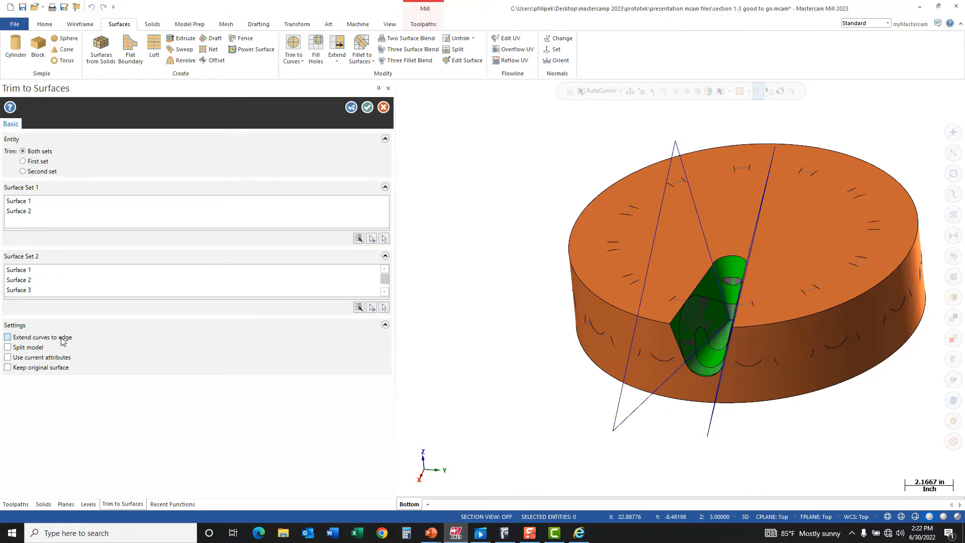
Preview the trim with Split model enabled, disable that option again, and accept the surface trim.
{"action": "left_click", "coordinate": [8, 348]}
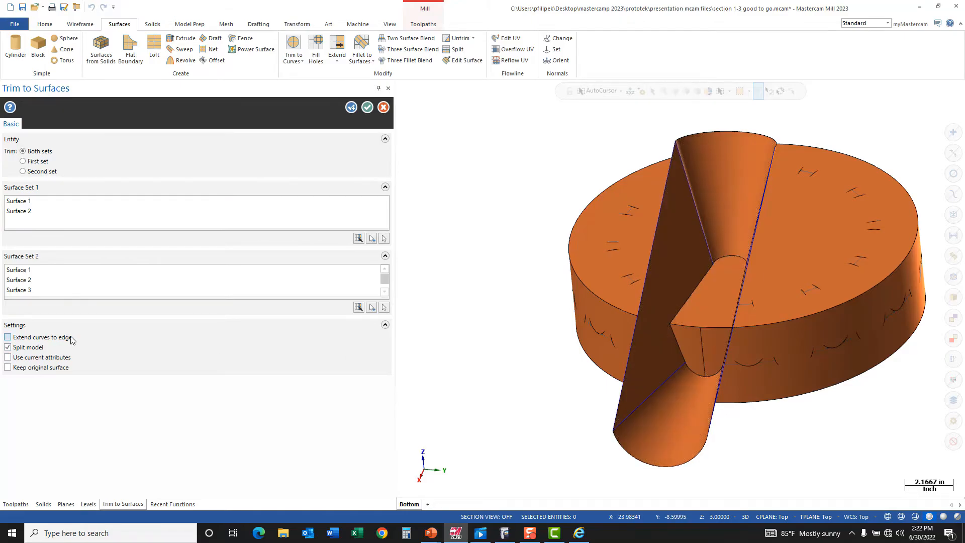
{"action": "left_click", "coordinate": [8, 347]}
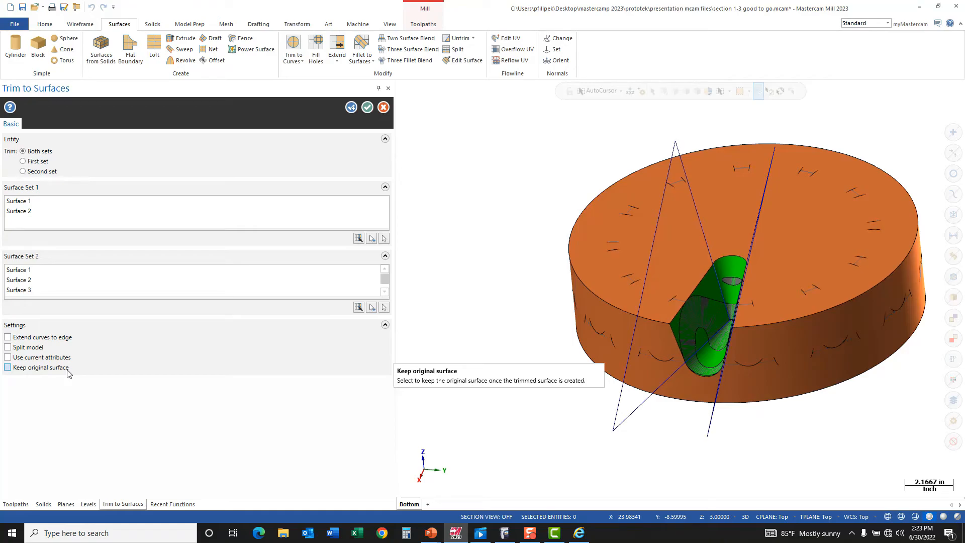
{"action": "left_click", "coordinate": [368, 106]}
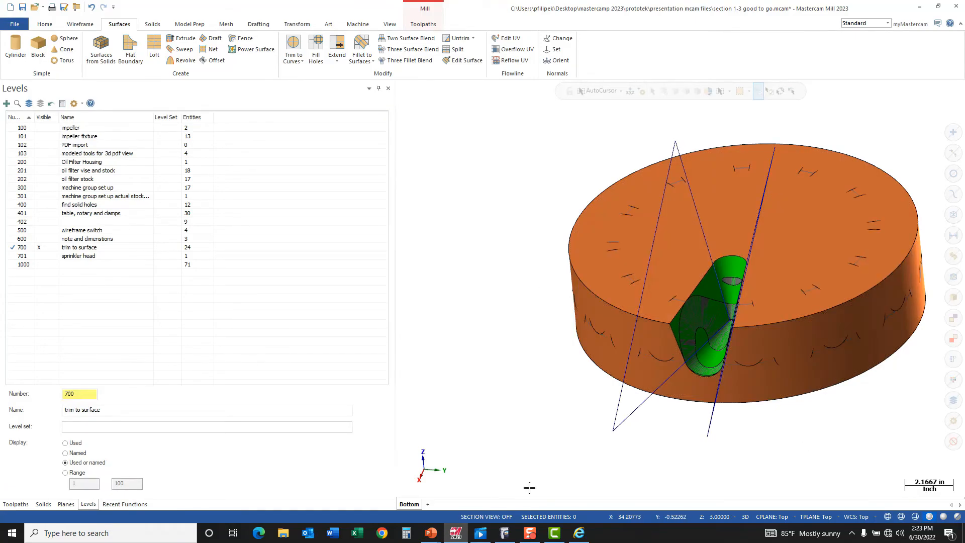
Switch to the running PowerPoint slide show.
{"action": "mouse_move", "coordinate": [432, 537]}
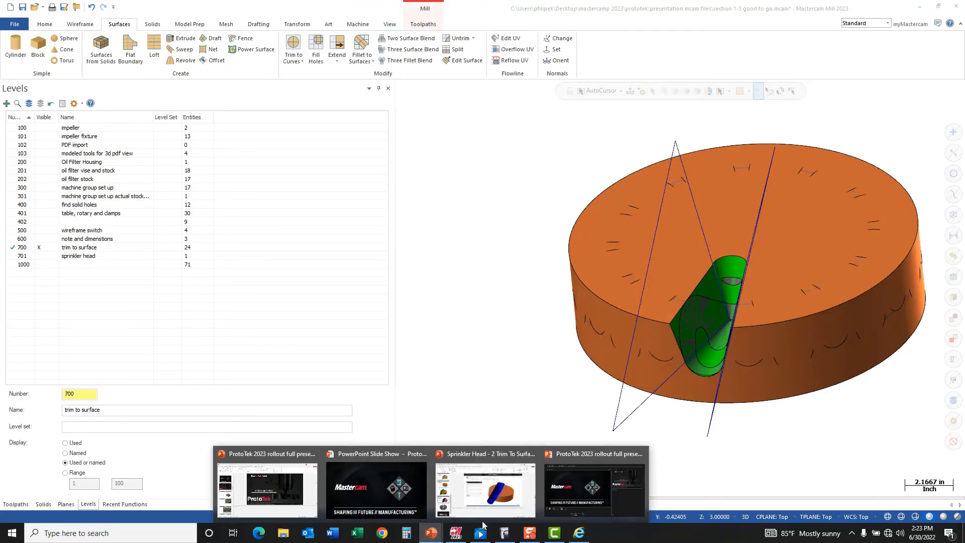
{"action": "left_click", "coordinate": [397, 495]}
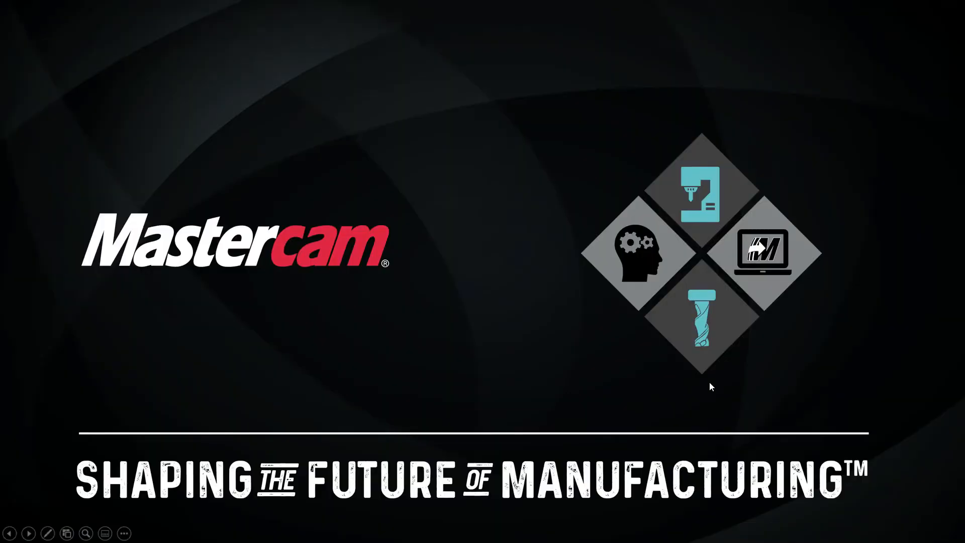